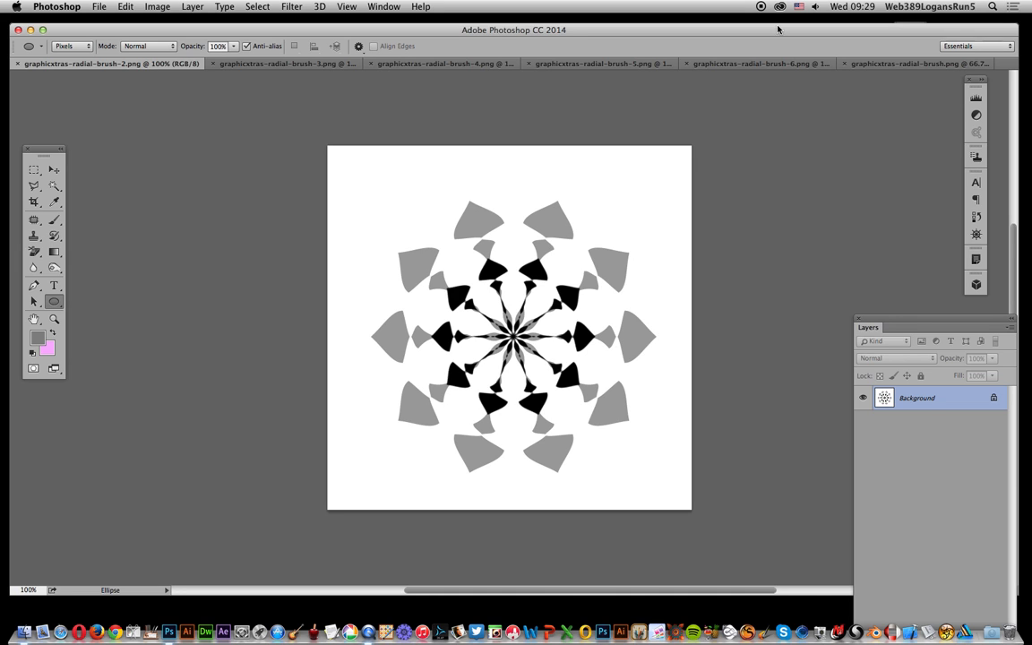
left_click(104, 6)
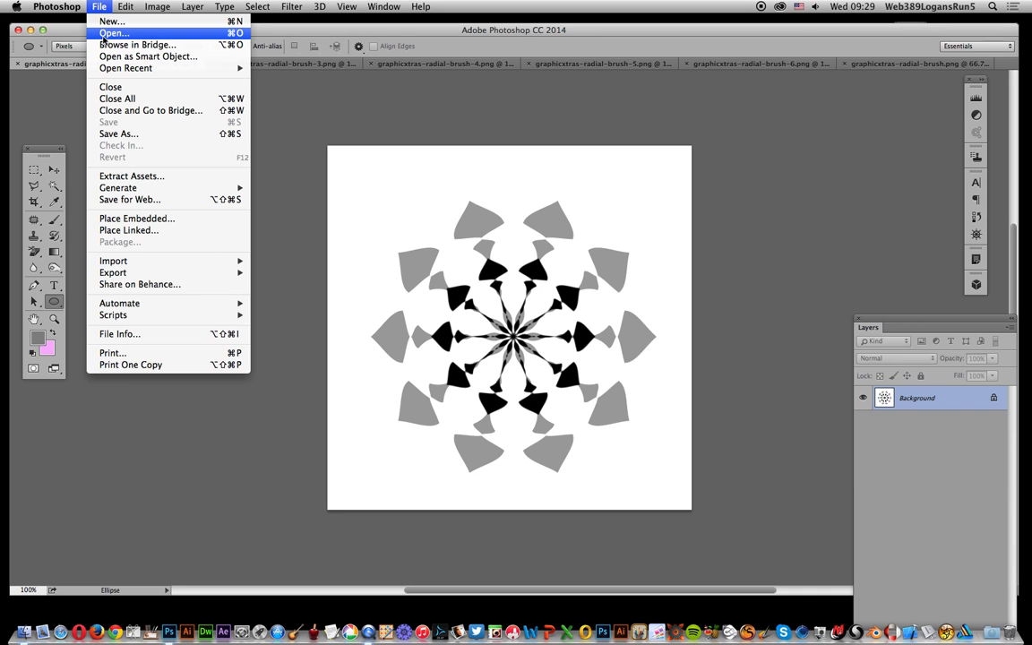
left_click(103, 34)
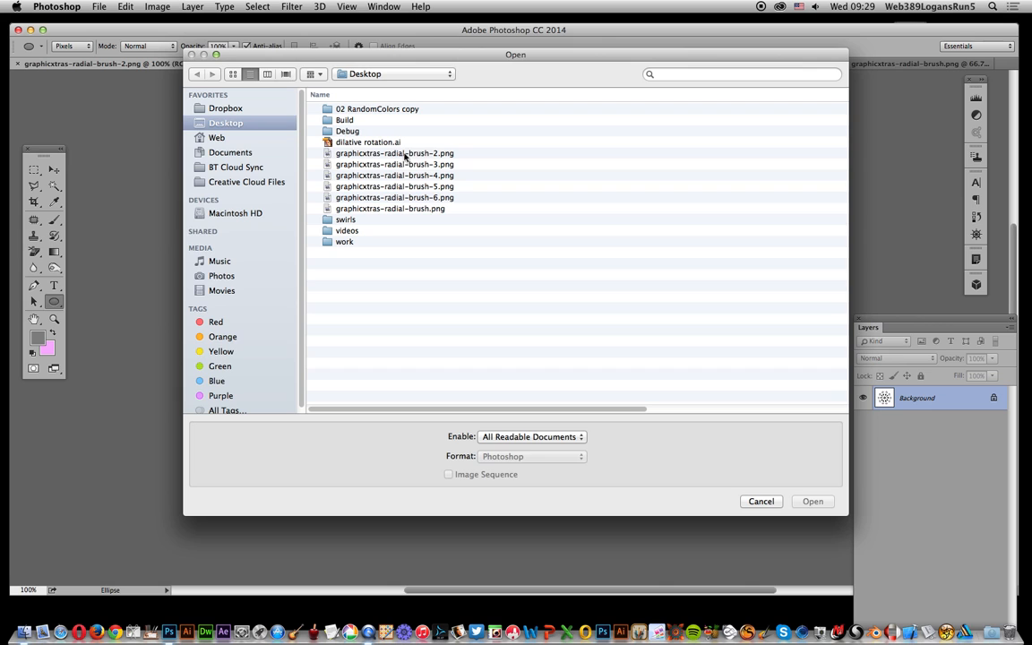
left_click(405, 154)
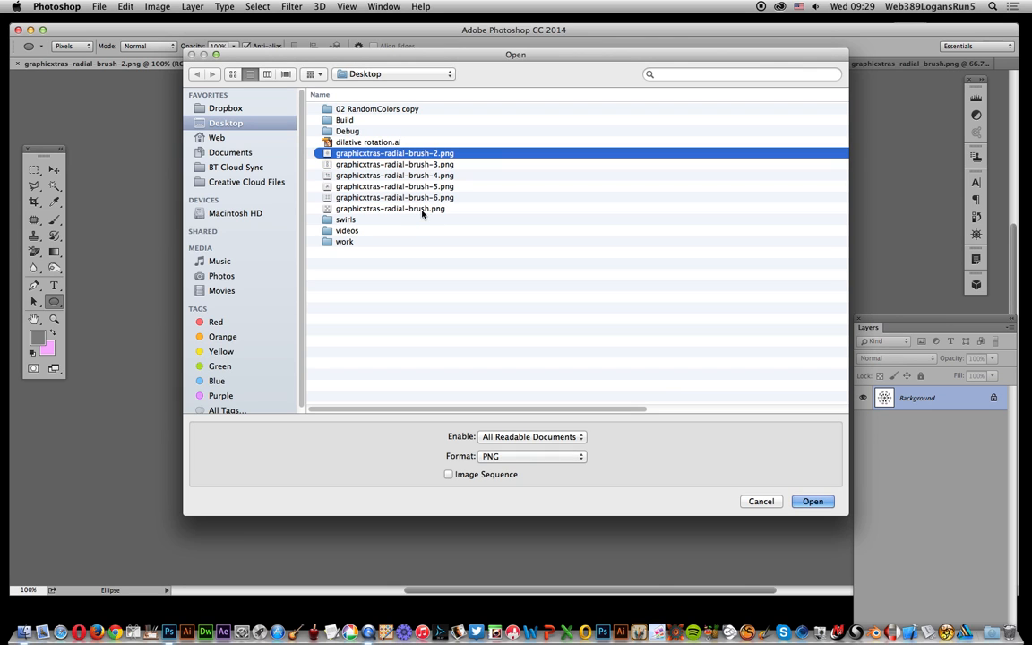
left_click(422, 210, "shift")
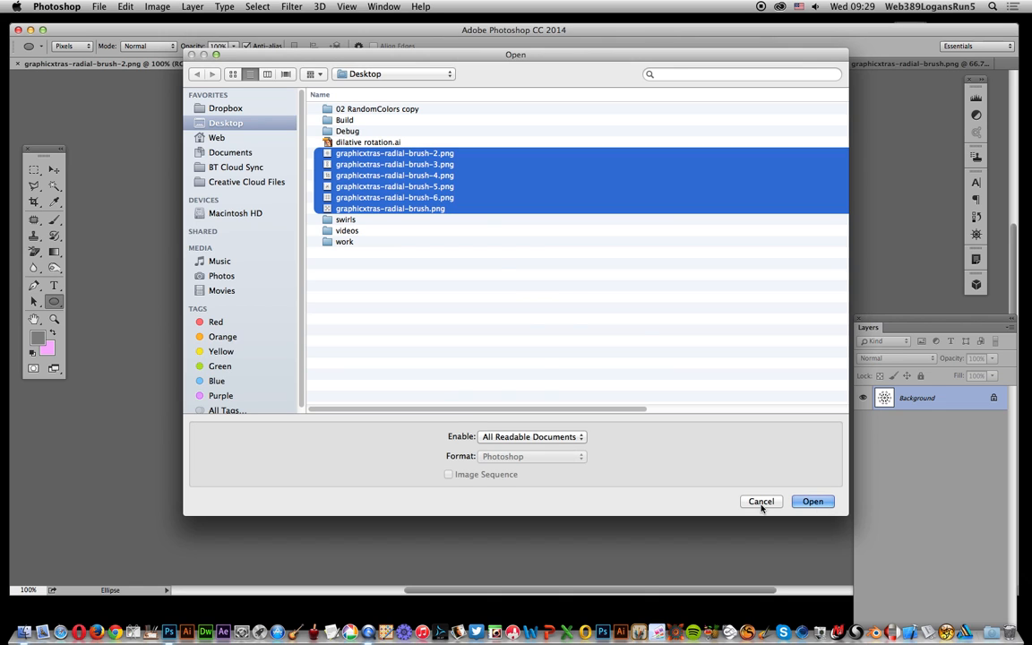
key("Return")
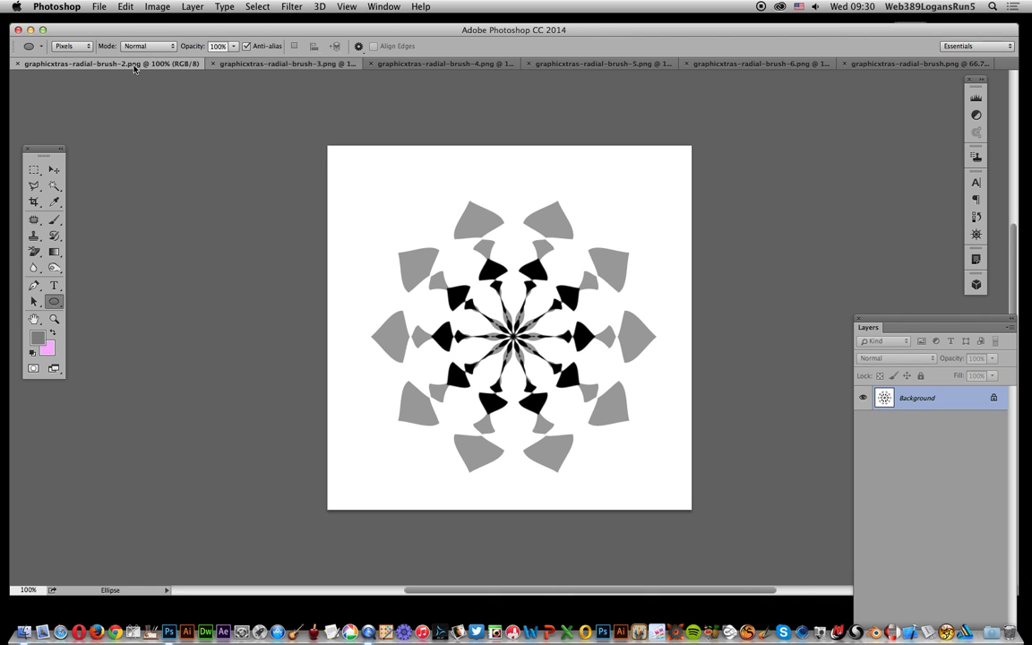
Define the entire graphicxtras-radial-brush-2.png image as a brush preset.
left_click(125, 8)
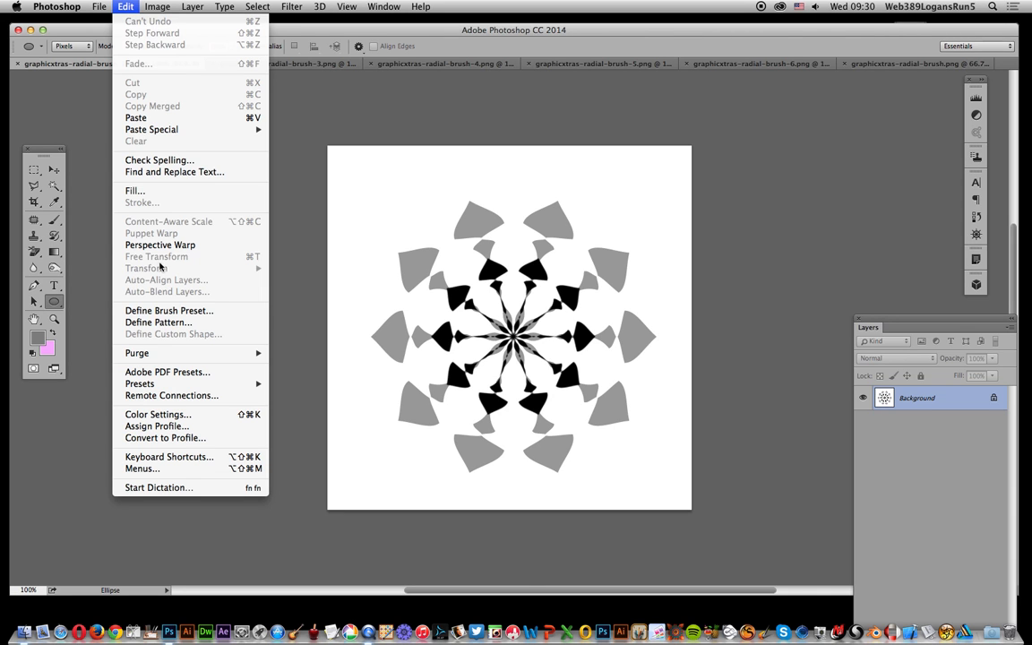
left_click(169, 310)
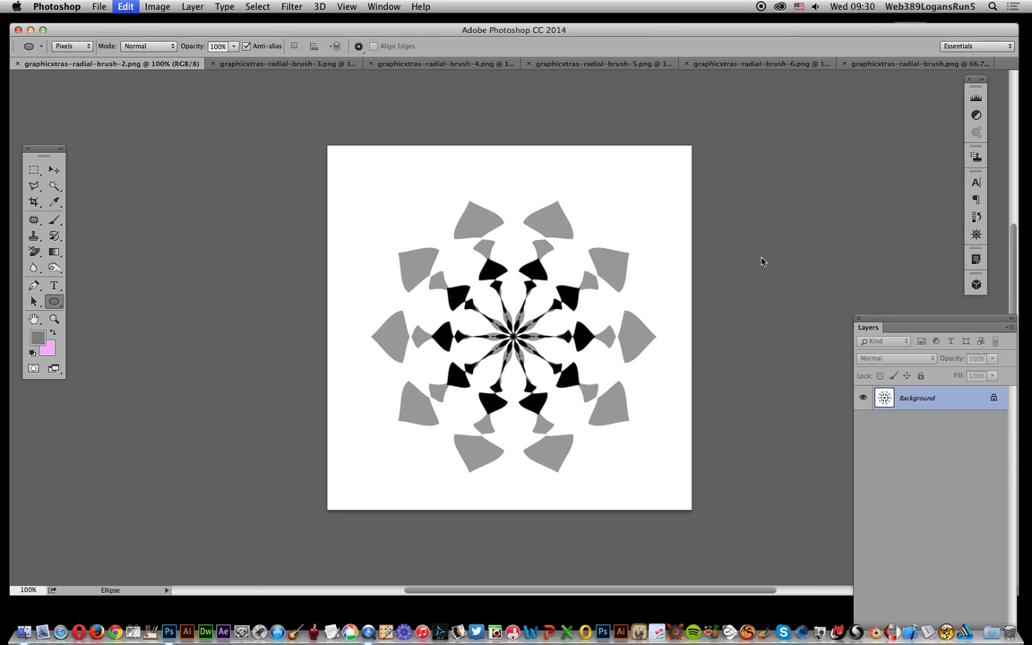
left_click(655, 288)
Select a tall vertical strip through the radial design with the Rectangular Marquee and define it as a brush preset.
left_click(34, 172)
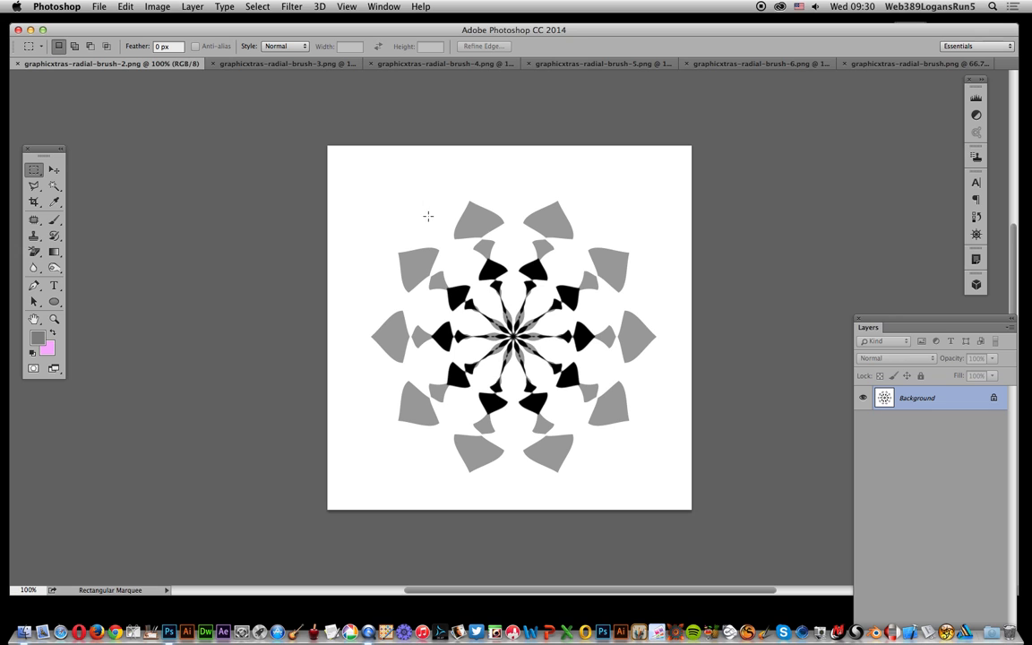
left_click_drag(436, 261, 536, 488)
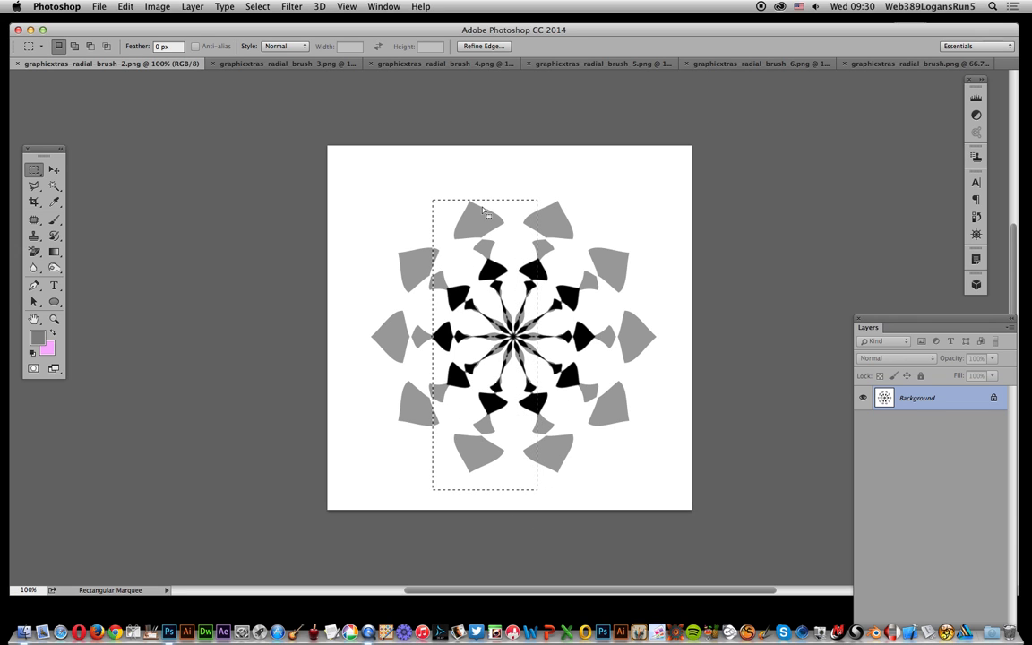
left_click(125, 6)
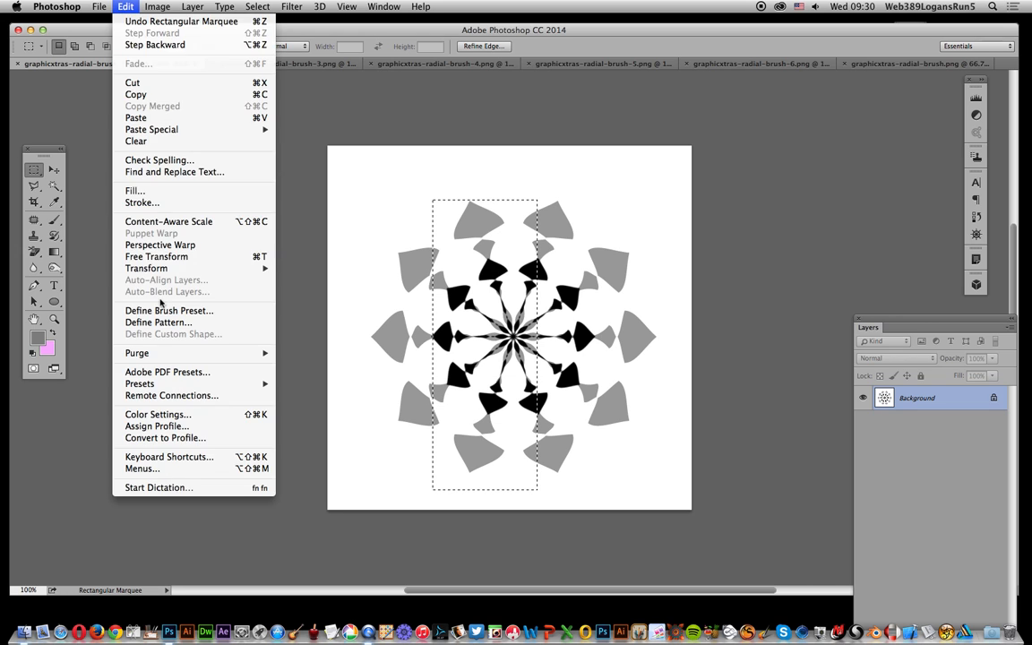
left_click(165, 311)
left_click(662, 286)
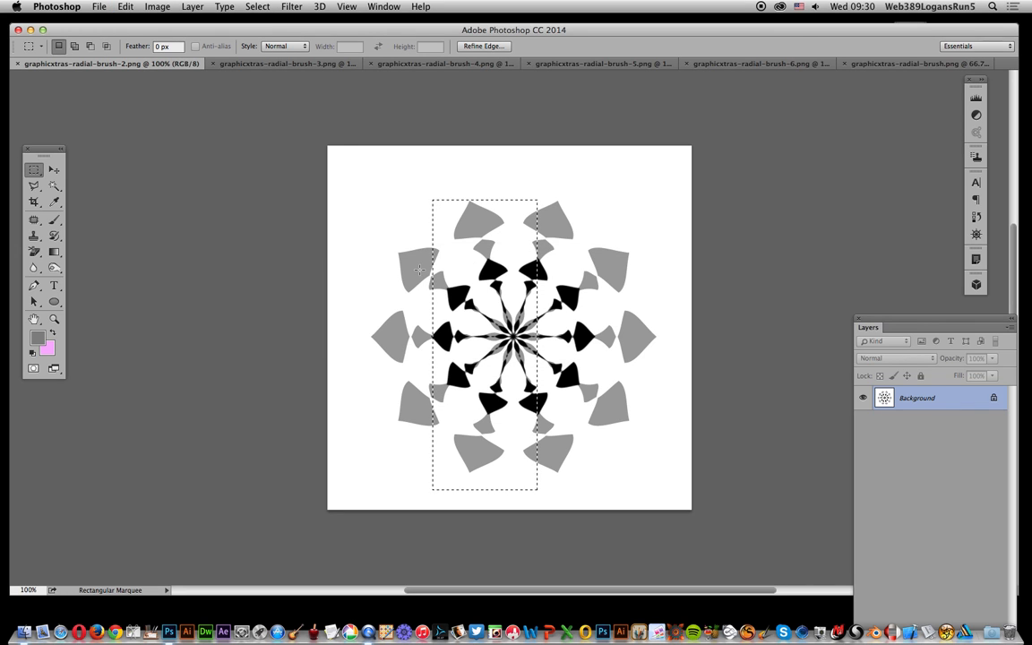
Select a wide horizontal band across the upper half of the radial design and define it as a brush preset.
left_click_drag(370, 243, 652, 316)
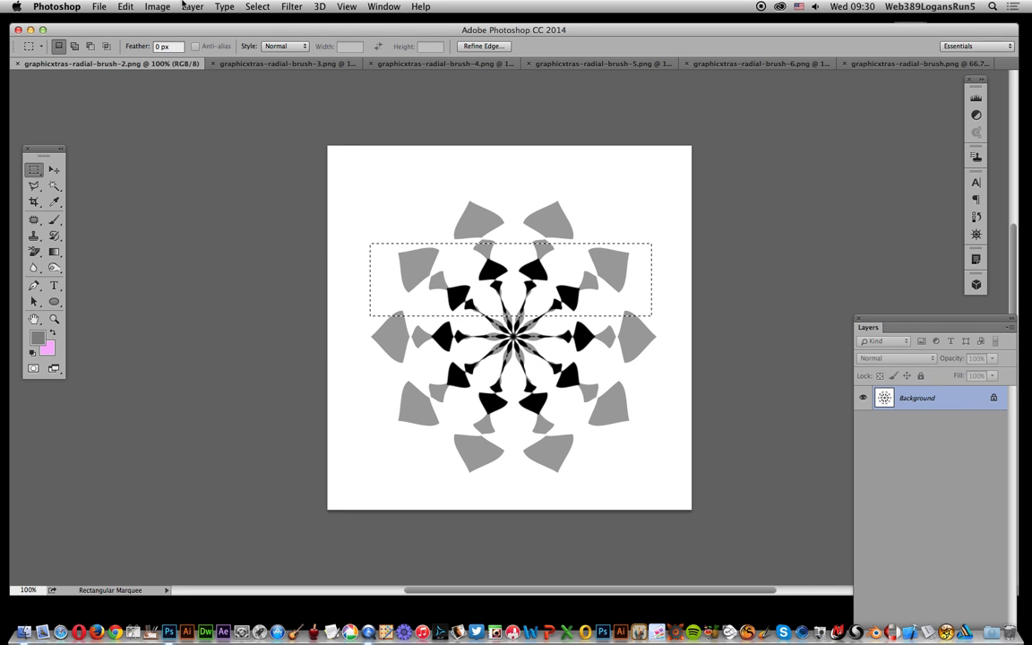
left_click(125, 6)
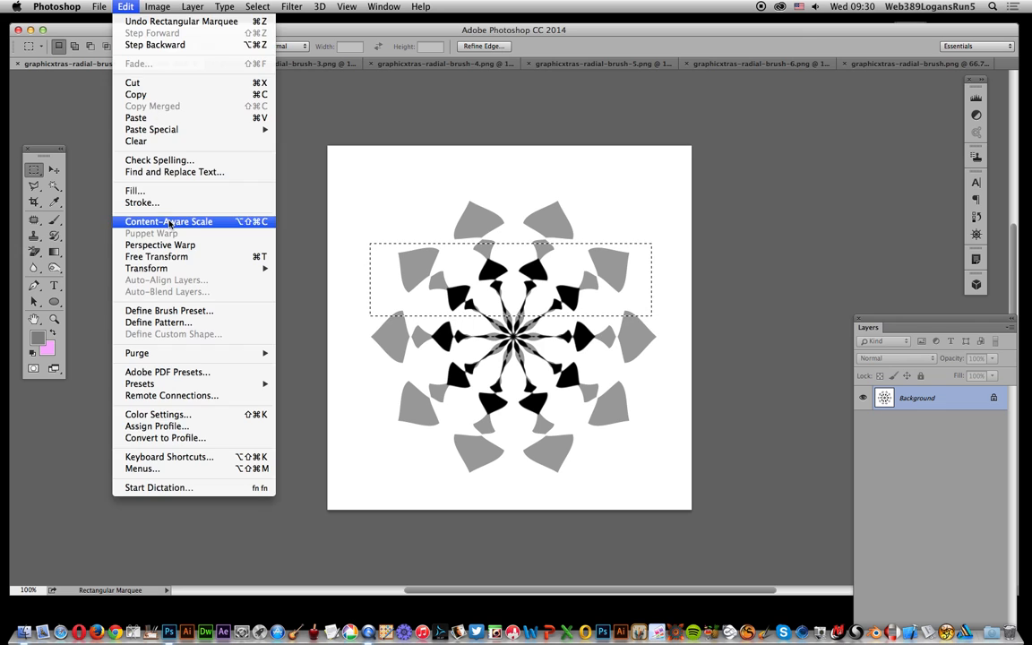
left_click(166, 309)
left_click(658, 288)
Replace the selection with a small square around the centre of the radial design and define it as a brush preset.
left_click(536, 199)
mouse_move(476, 300)
left_mouse_down()
mouse_move(566, 361)
mouse_move(548, 372)
left_mouse_up()
left_click(118, 6)
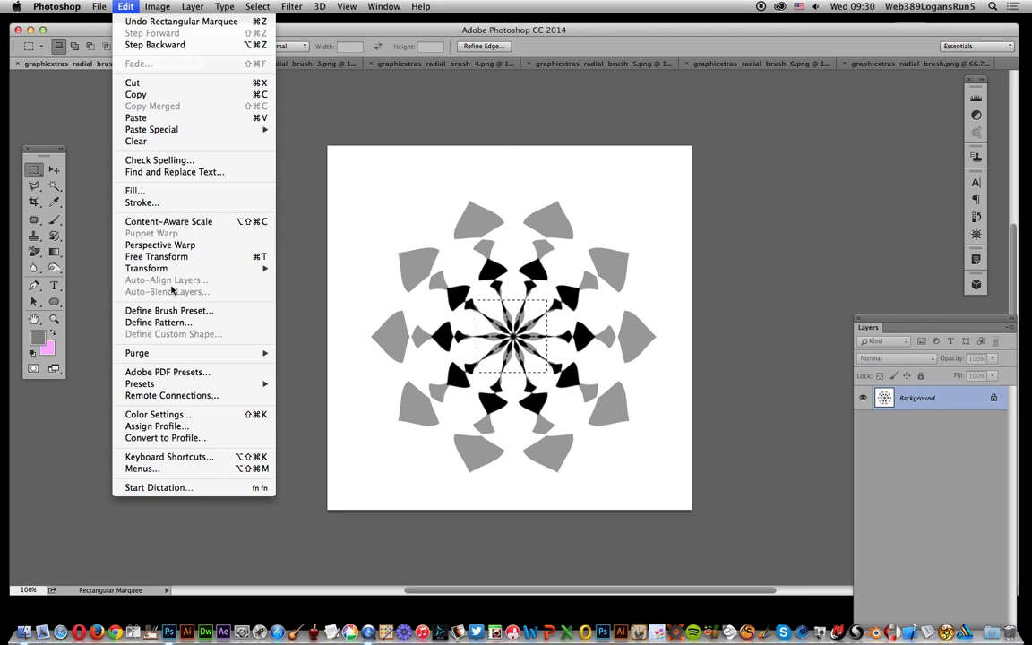
left_click(164, 306)
left_click(652, 287)
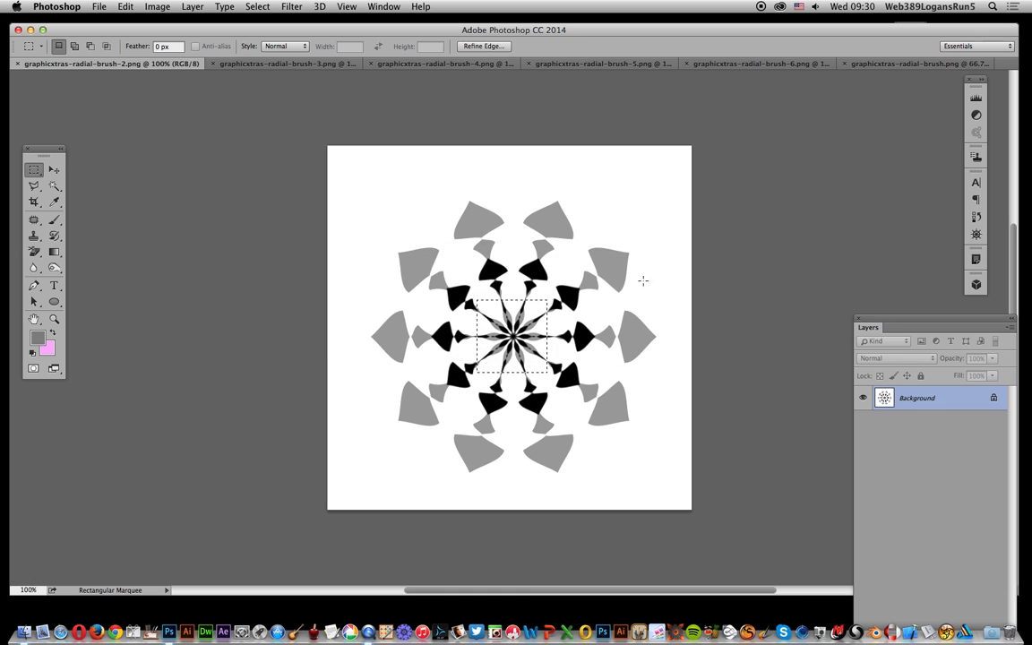
Switch to the graphicxtras-radial-brush-3.png document.
left_click(306, 65)
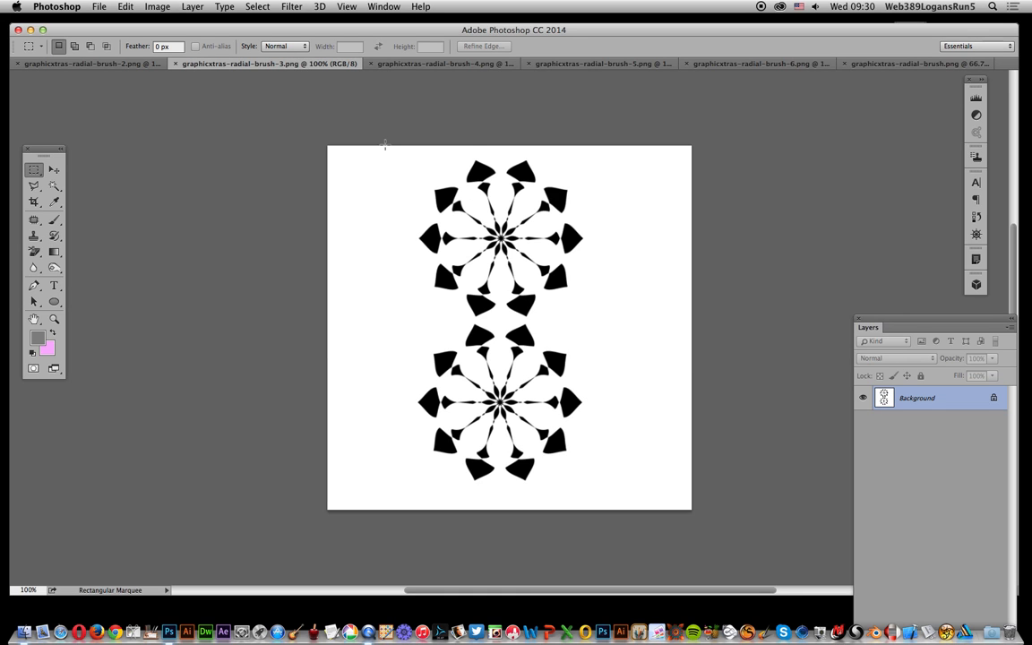
left_click_drag(417, 153, 592, 496)
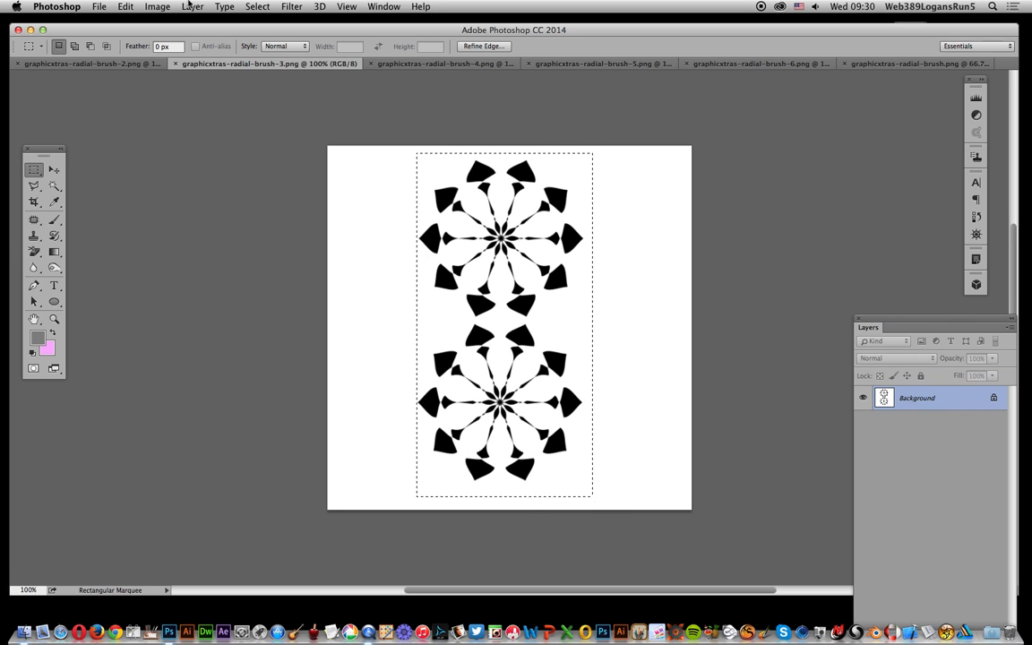
left_click(257, 6)
left_click(256, 33)
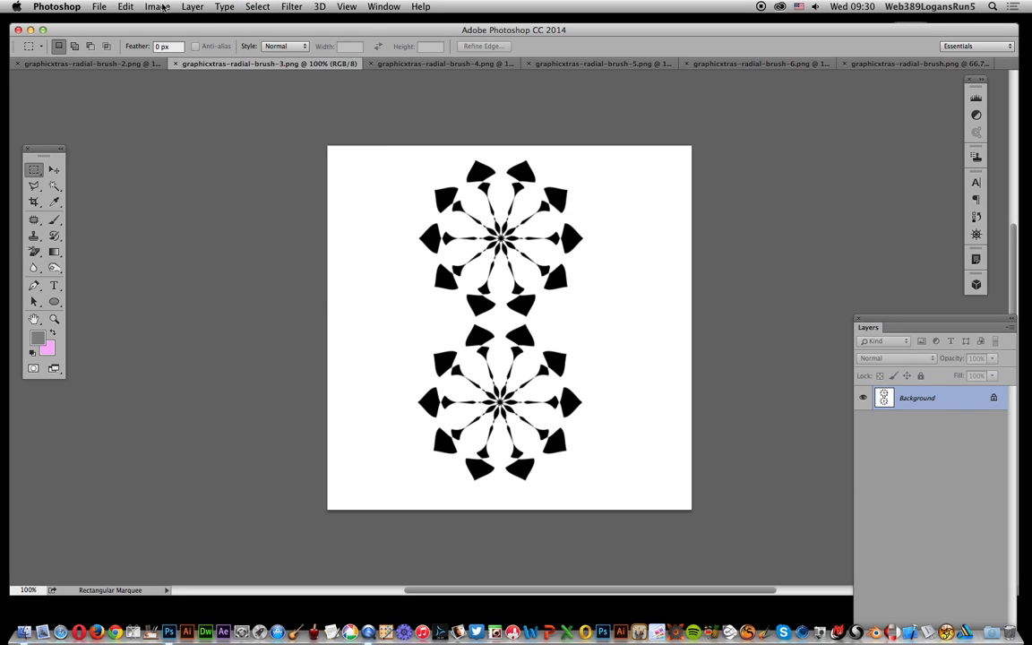
Rotate the whole image 90° clockwise so the two radial motifs sit side by side.
left_click(160, 6)
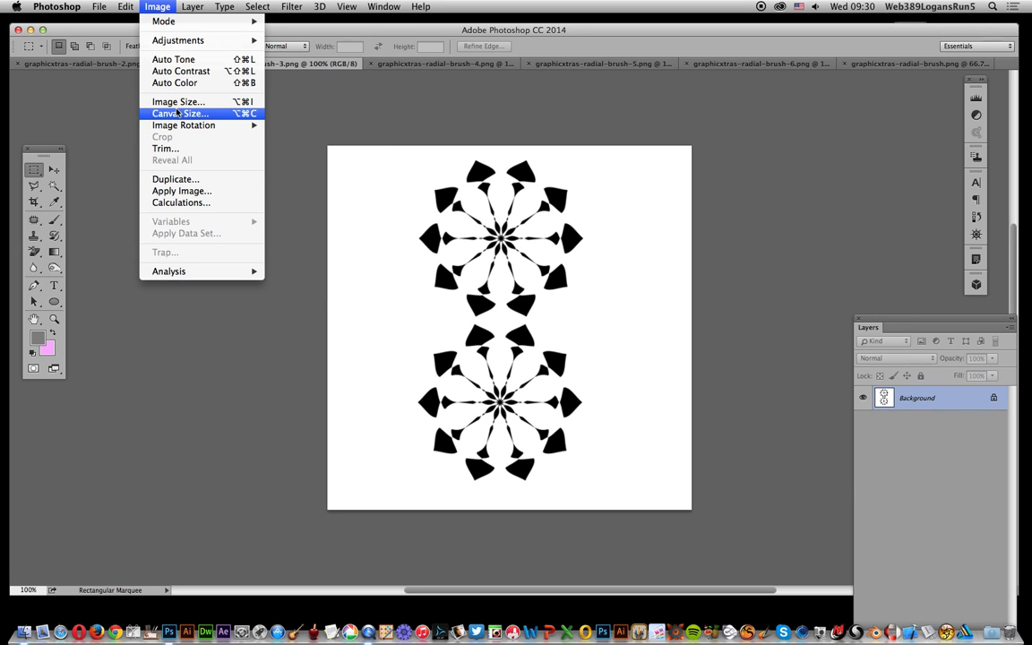
mouse_move(184, 125)
left_click(294, 140)
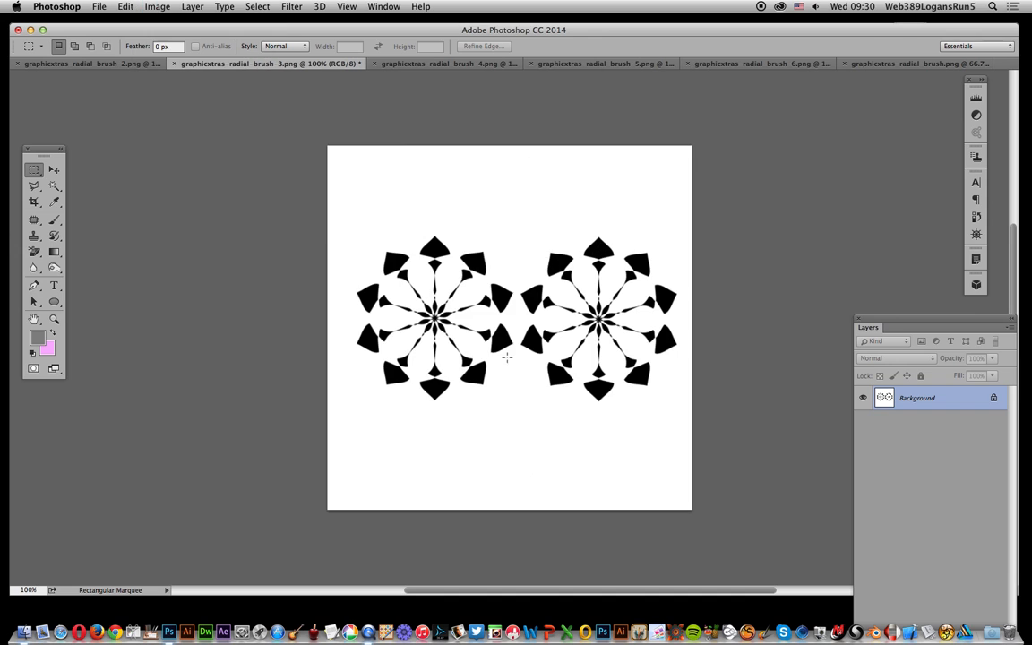
Select a rectangle enclosing both side-by-side radial motifs and define it as a brush preset.
left_click_drag(342, 234, 689, 409)
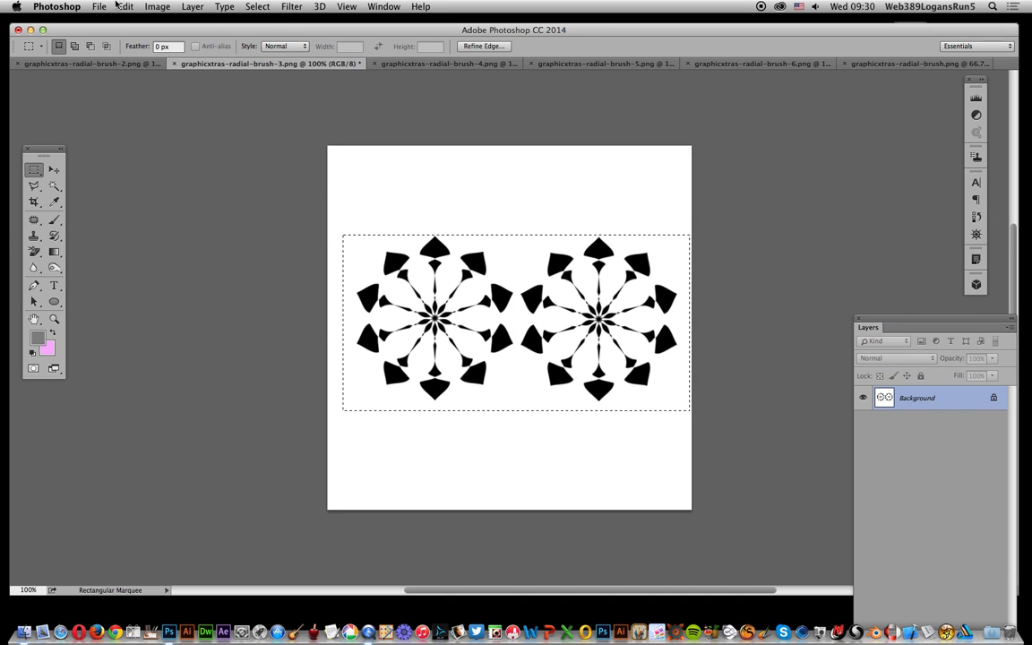
left_click(124, 6)
left_click(168, 311)
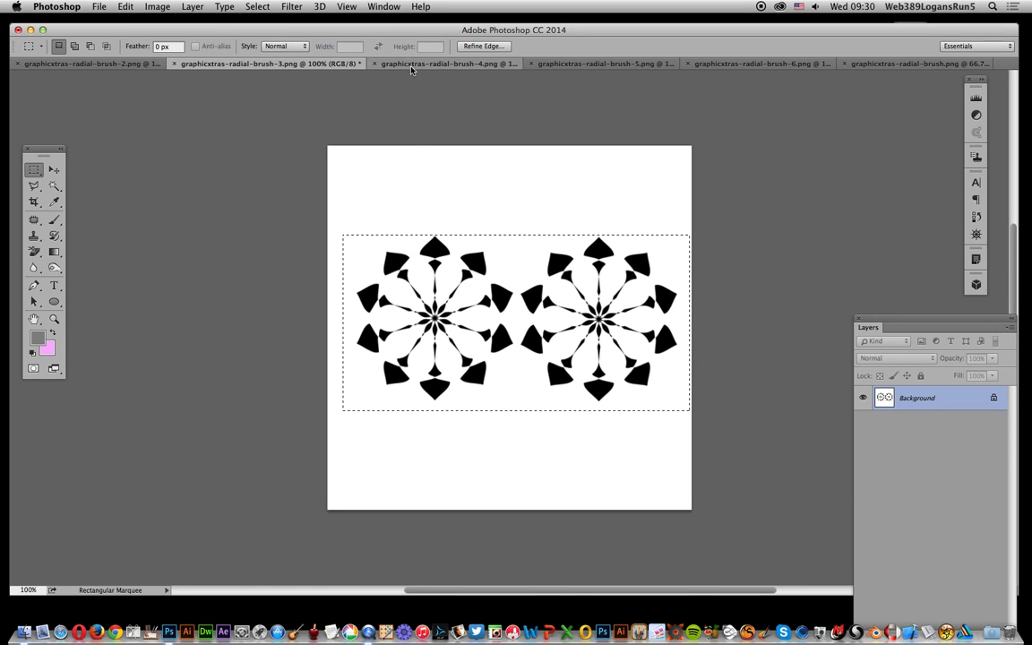
Switch to graphicxtras-radial-brush-4.png and reapply the last-used Gaussian Blur to the four star motifs.
left_click(412, 64)
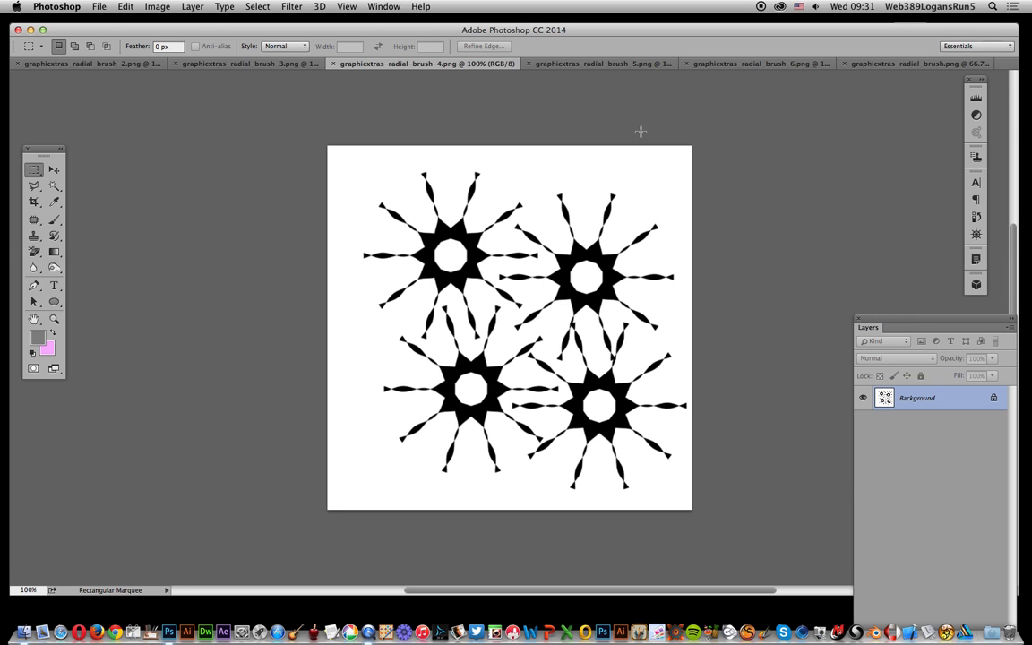
left_click(304, 9)
left_click(301, 26)
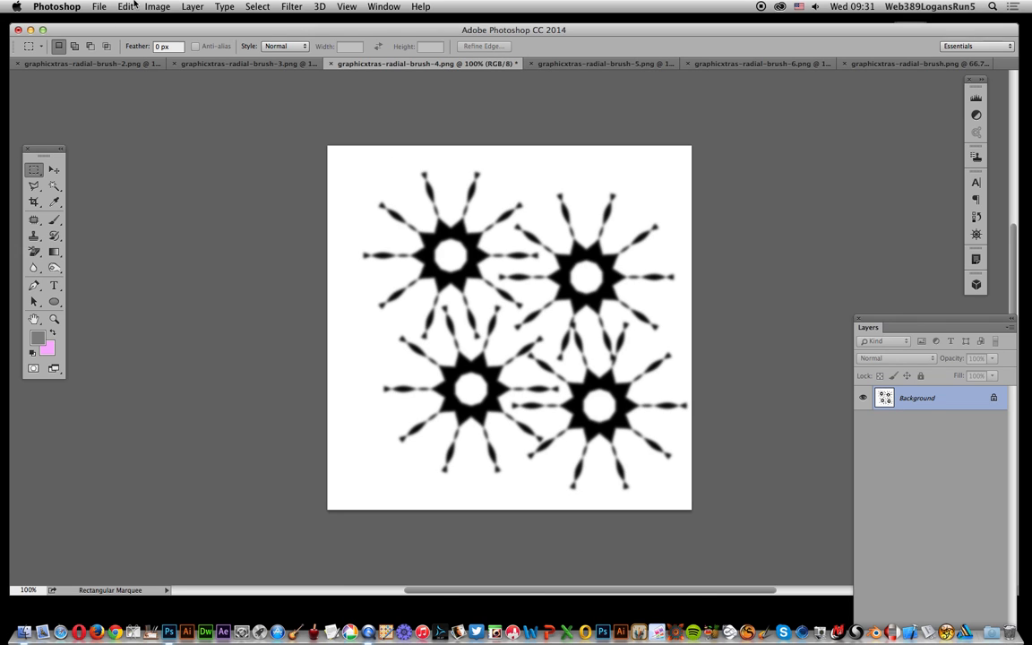
Define the blurred four-star image as a brush preset.
left_click(132, 6)
left_click(162, 310)
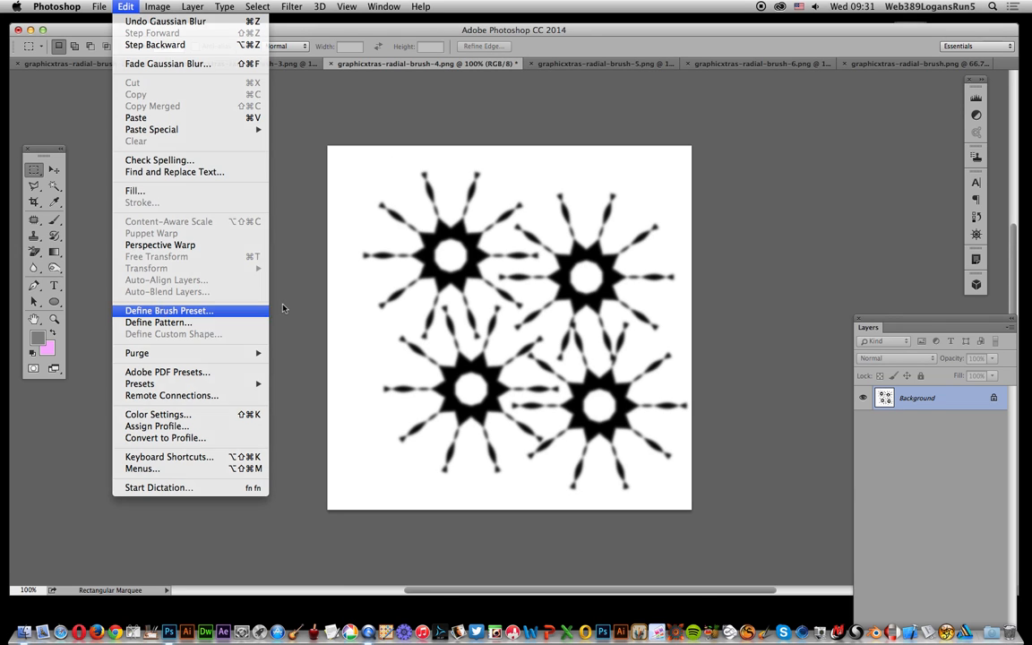
left_click(658, 308)
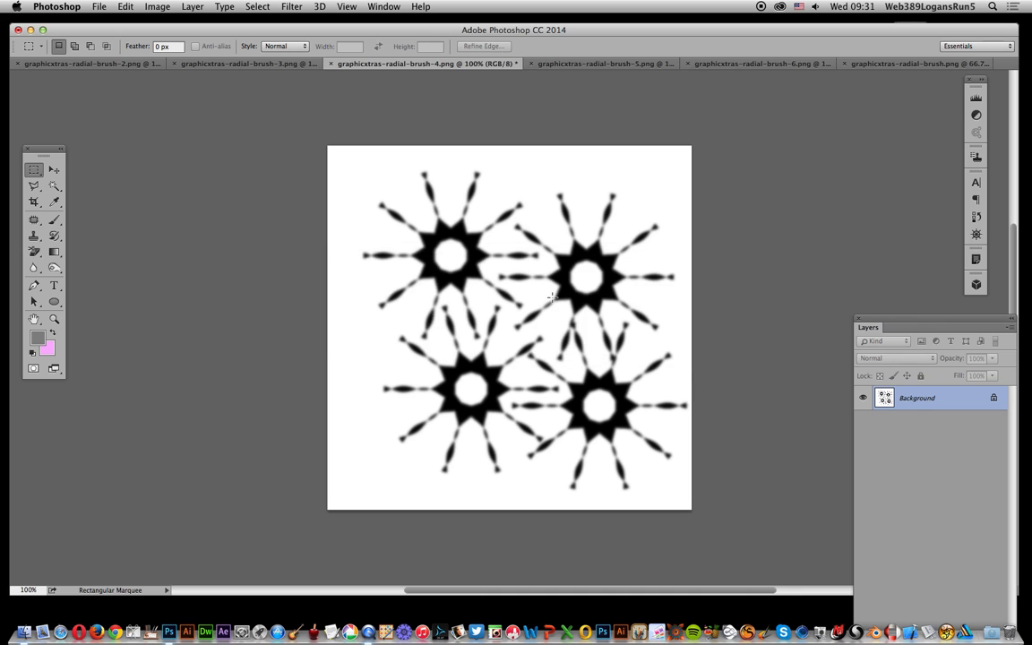
left_click(293, 7)
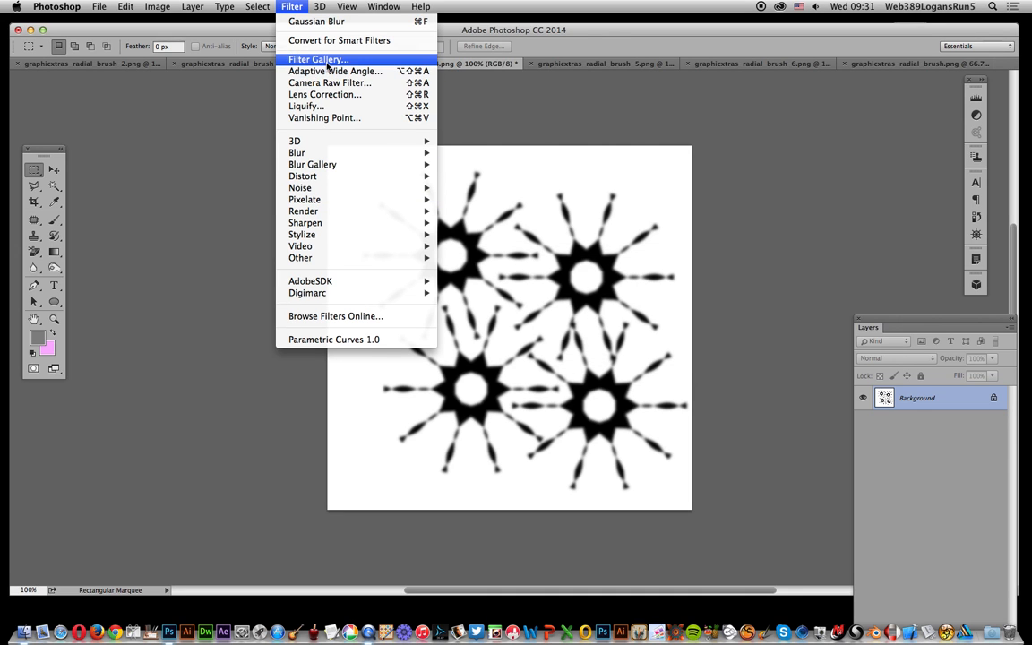
left_click(556, 211)
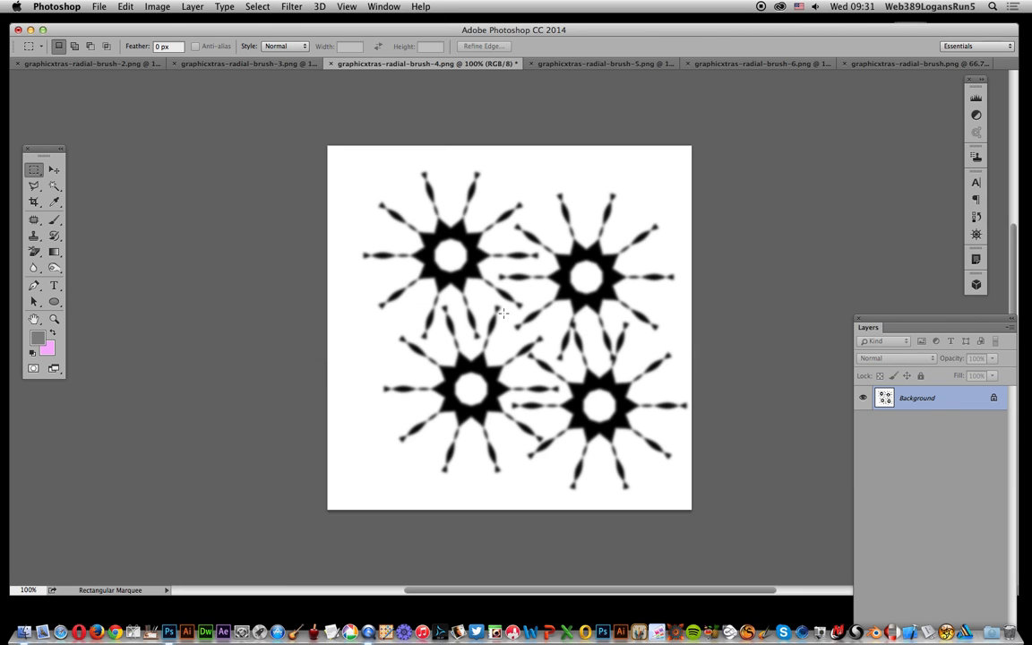
In graphicxtras-radial-brush-5.png, draw a filled grey circle with the Ellipse tool inside the centre of each of the four outer stars.
left_click(530, 61)
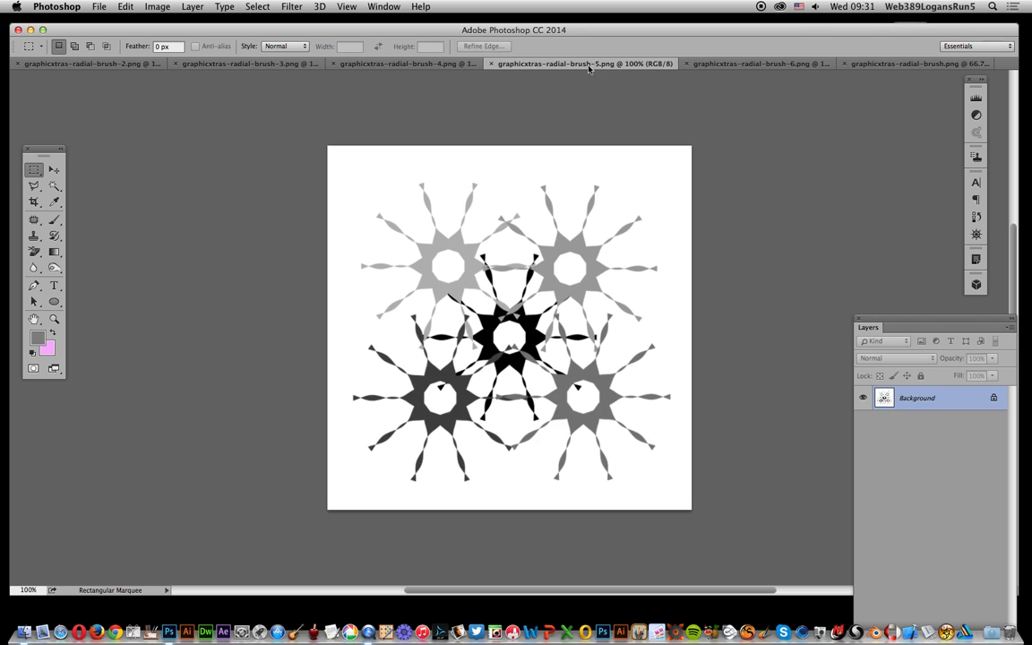
left_click(54, 304)
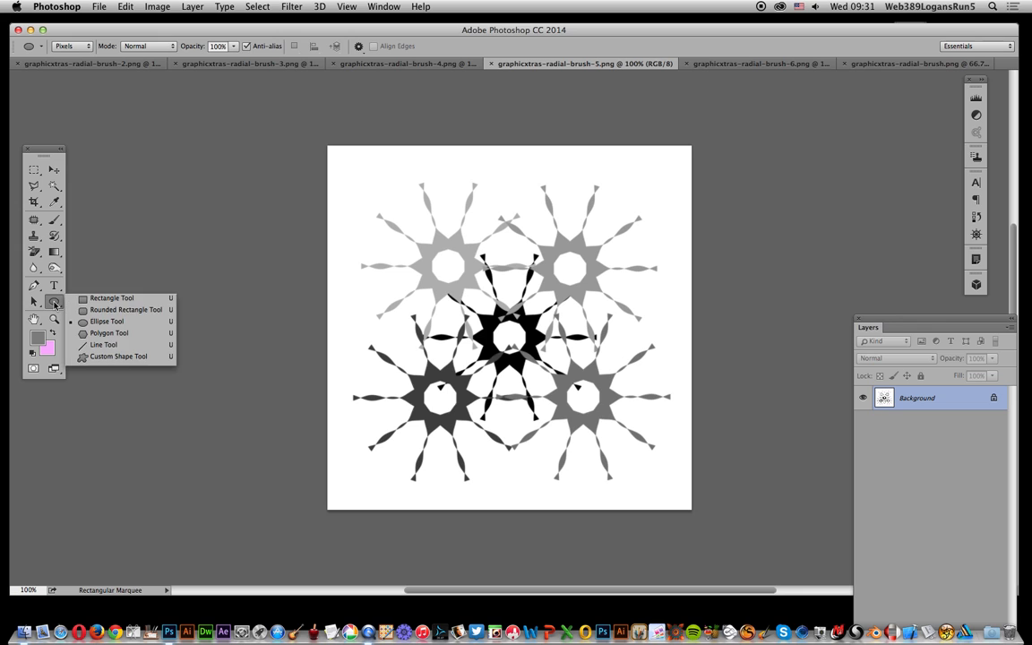
left_click(107, 321)
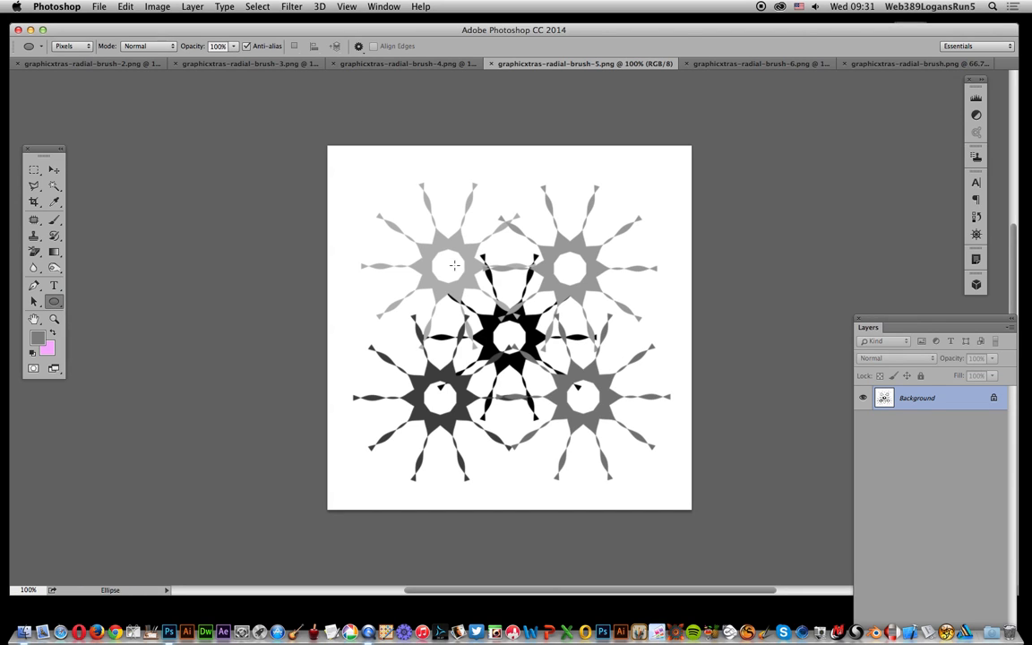
left_click_drag(437, 255, 461, 275)
left_click_drag(557, 259, 572, 275)
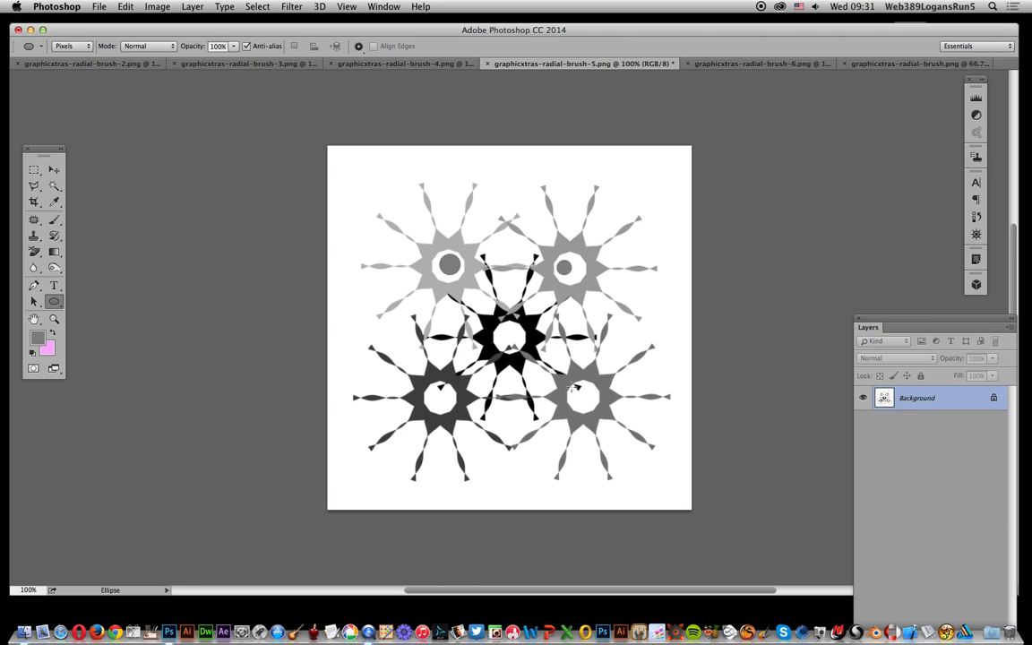
left_click_drag(588, 403, 590, 404)
left_click_drag(427, 390, 441, 404)
Scatter small filled grey circles down the left side of the design and above the upper-left star.
left_click_drag(366, 369, 374, 378)
left_click_drag(403, 330, 416, 342)
left_click_drag(366, 285, 374, 294)
mouse_move(368, 229)
left_mouse_down()
mouse_move(376, 237)
mouse_move(416, 226)
left_mouse_up()
left_click_drag(447, 212, 454, 220)
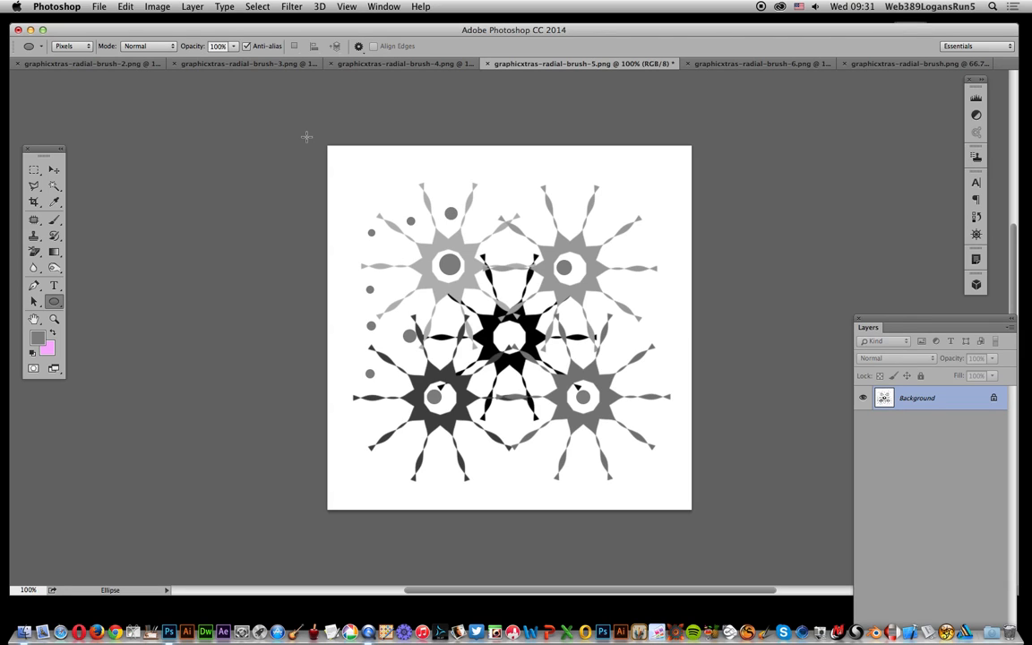
Define the five-star image with the added grey circles as a brush preset.
left_click(126, 7)
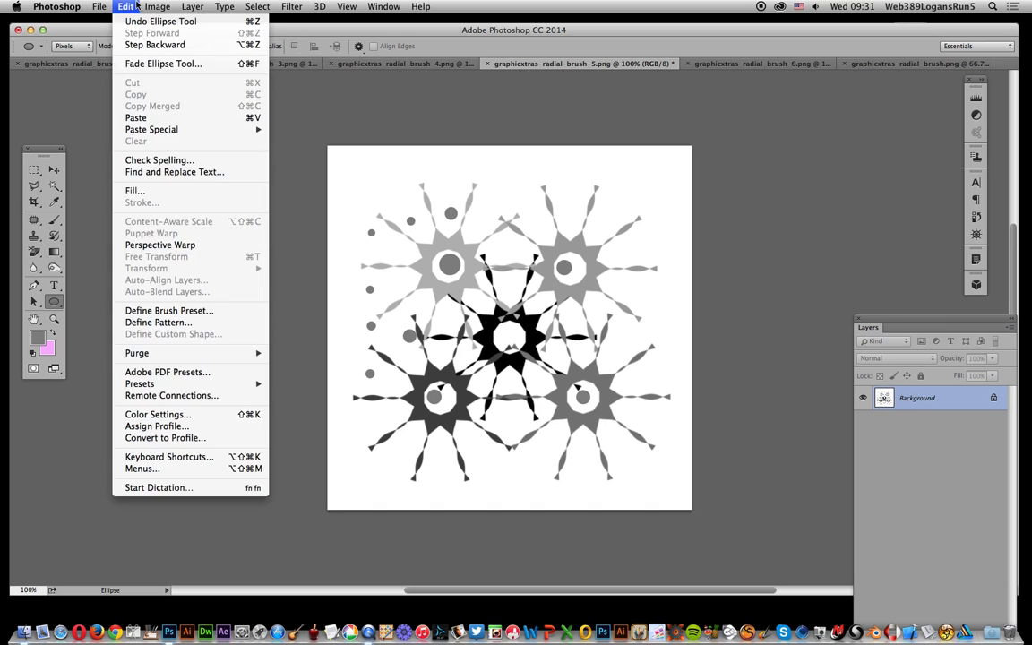
left_click(208, 310)
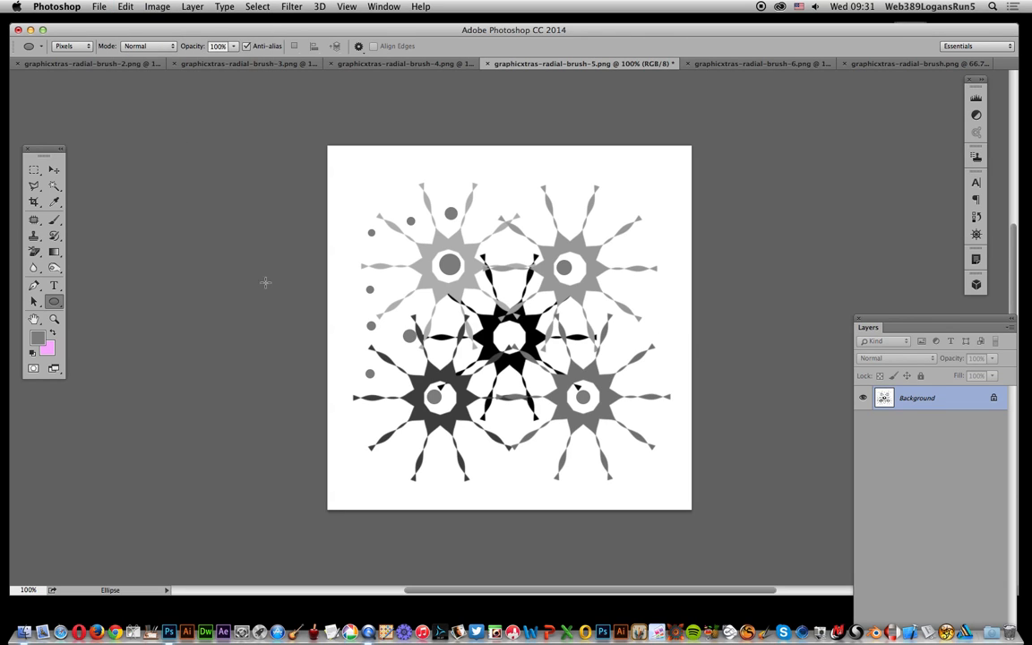
Set the foreground color to white (ffffff) and draw a large filled ellipse covering the black star in the middle of the design.
left_click(38, 338)
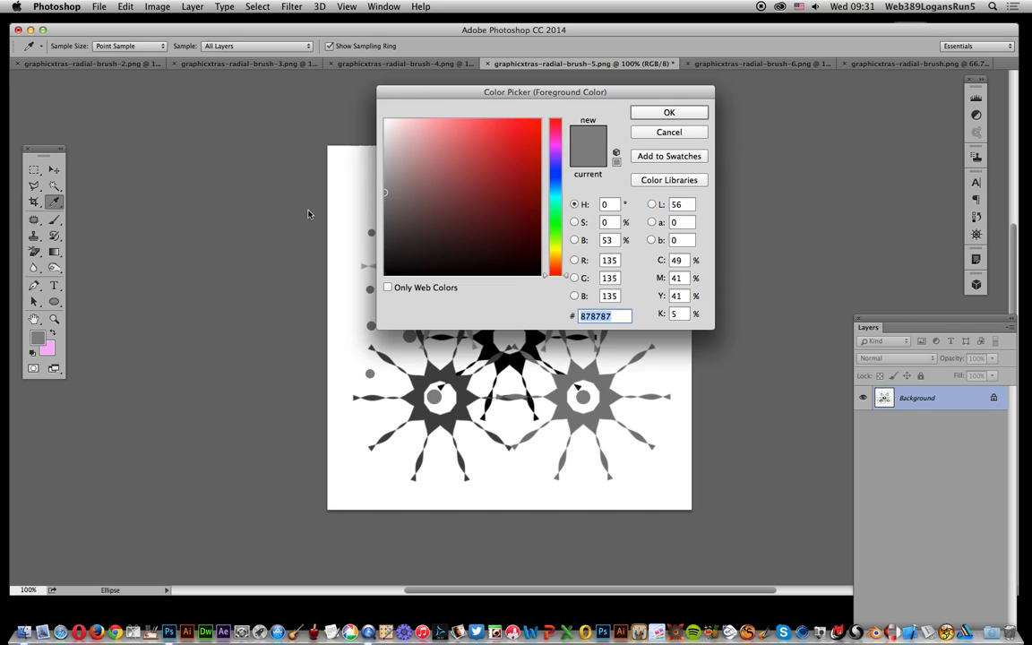
type("ffffff")
left_click(667, 112)
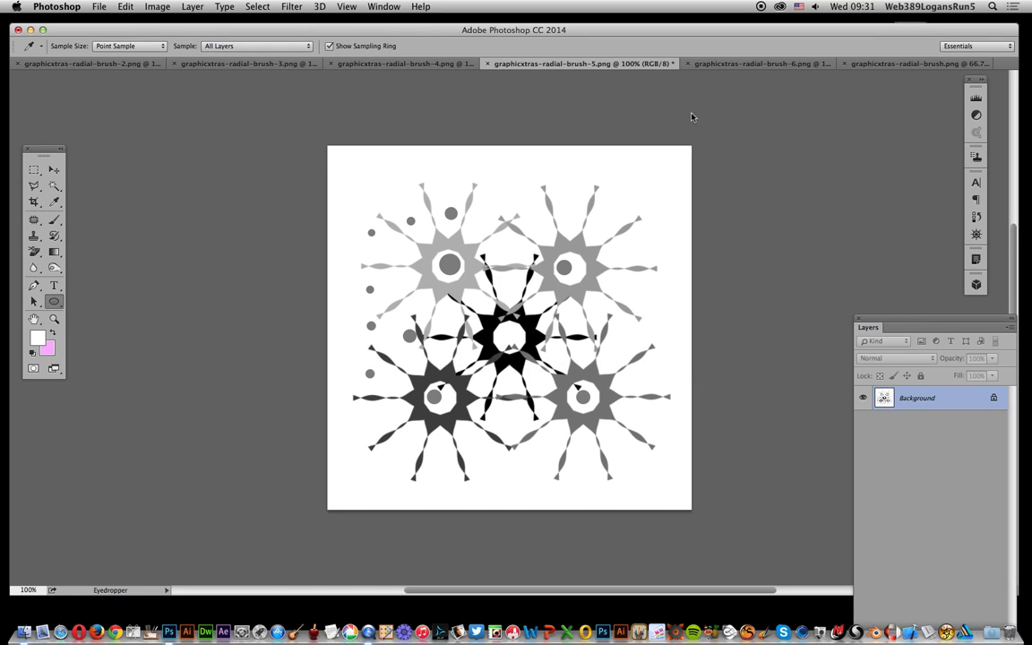
key("u")
left_click_drag(424, 249, 580, 364)
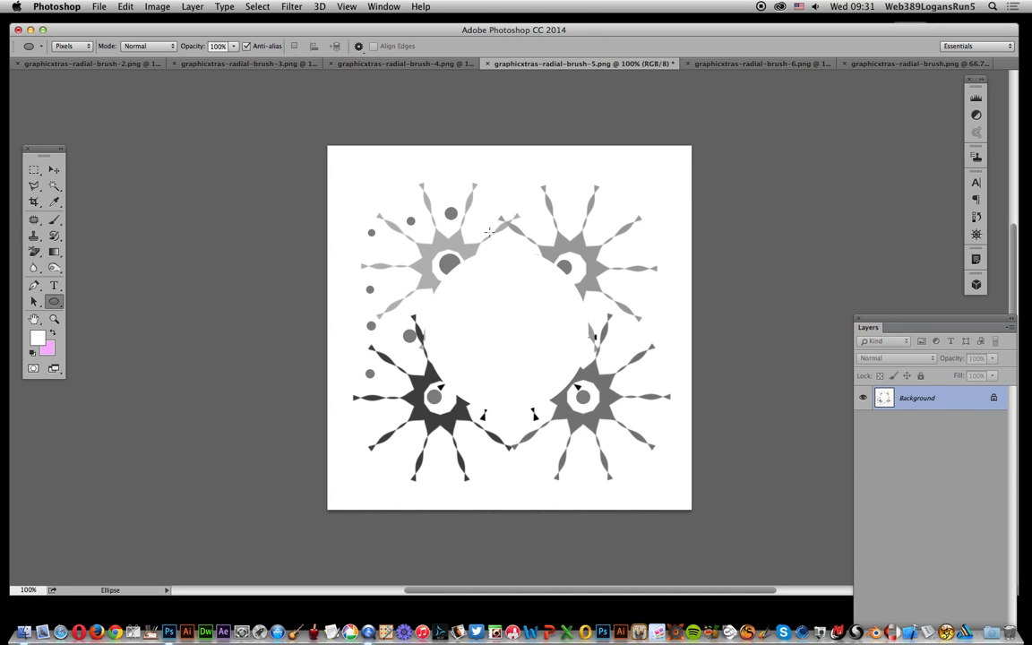
Define the four-star image with the blanked-out centre as a brush preset, keeping the name graphicxtras-radial-brush-5.png.
left_click(127, 7)
left_click(179, 310)
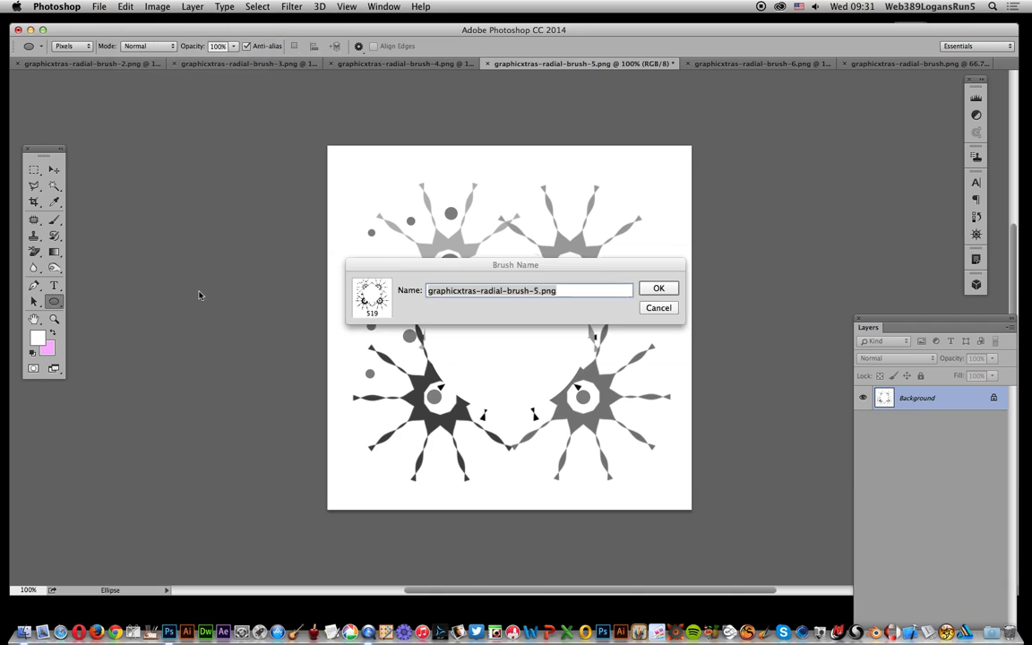
left_click(659, 289)
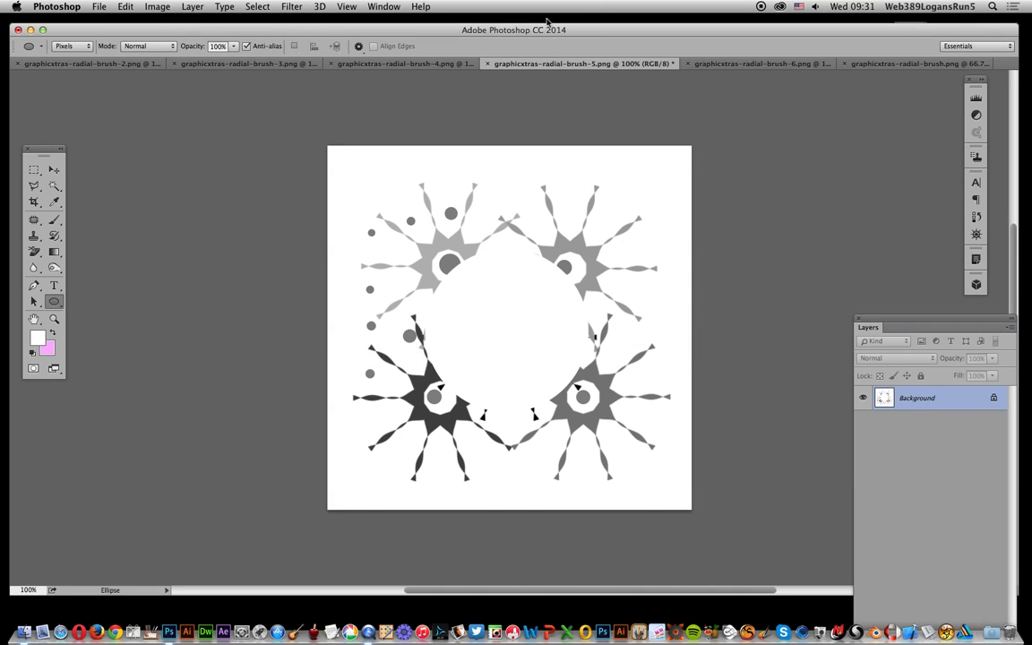
In graphicxtras-radial-brush-6.png, select all four grey snowflake shapes with the Magic Wand at tolerance 32.
left_click(716, 64)
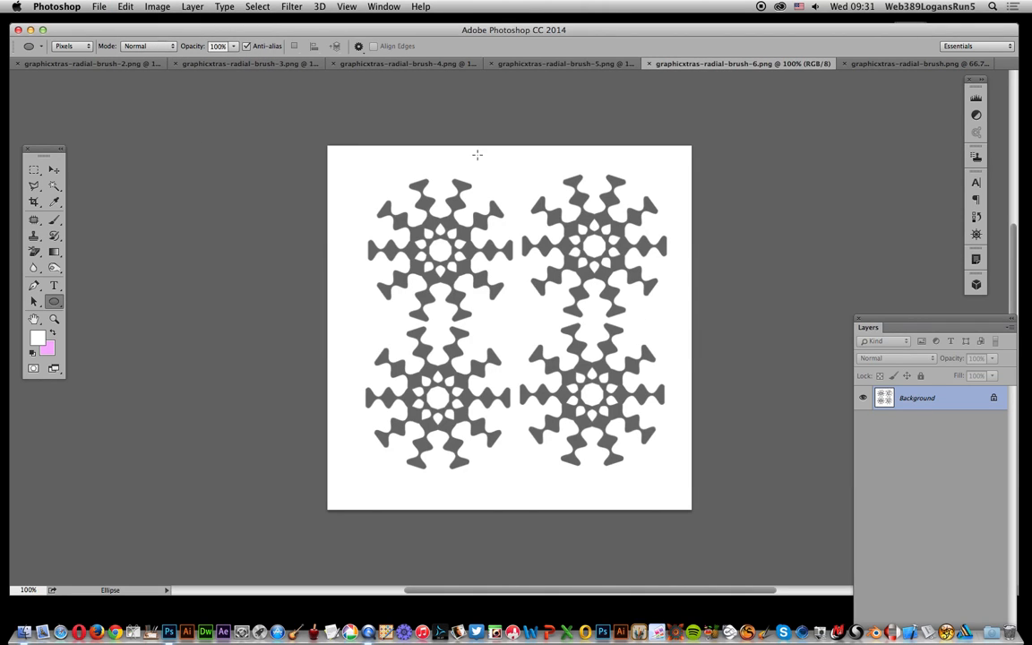
left_click(54, 186)
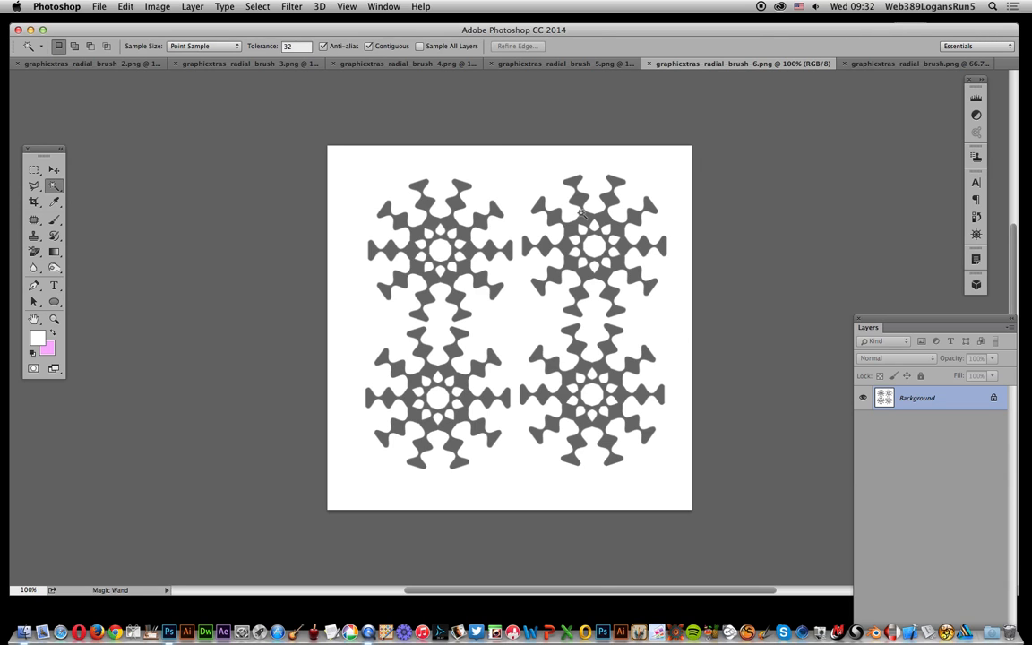
left_click(450, 223)
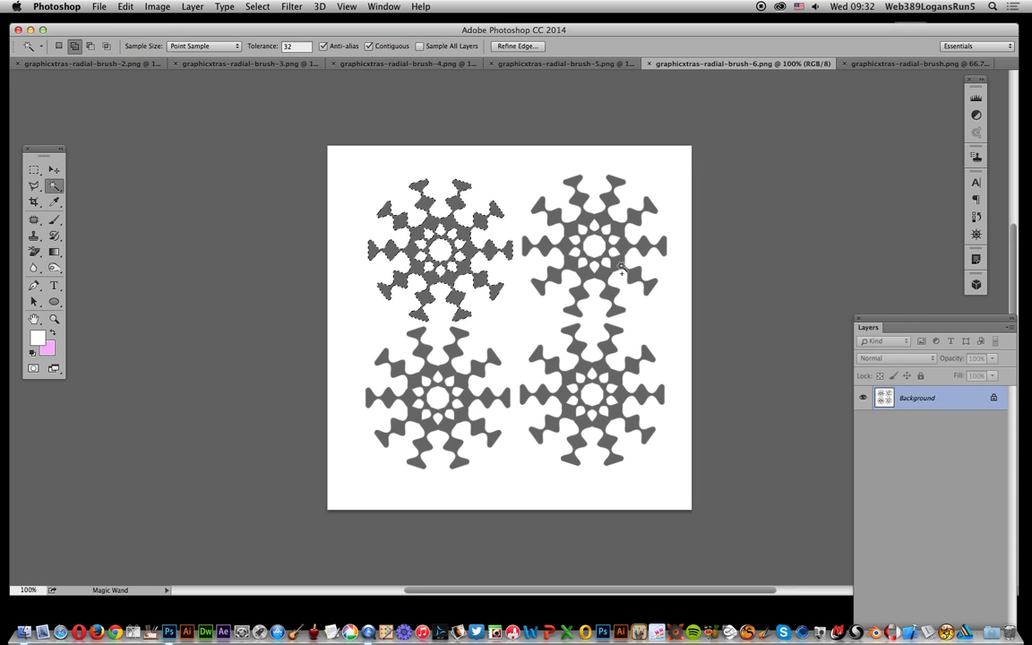
left_click(615, 269)
left_click(622, 394, "shift")
left_click(410, 352, "shift")
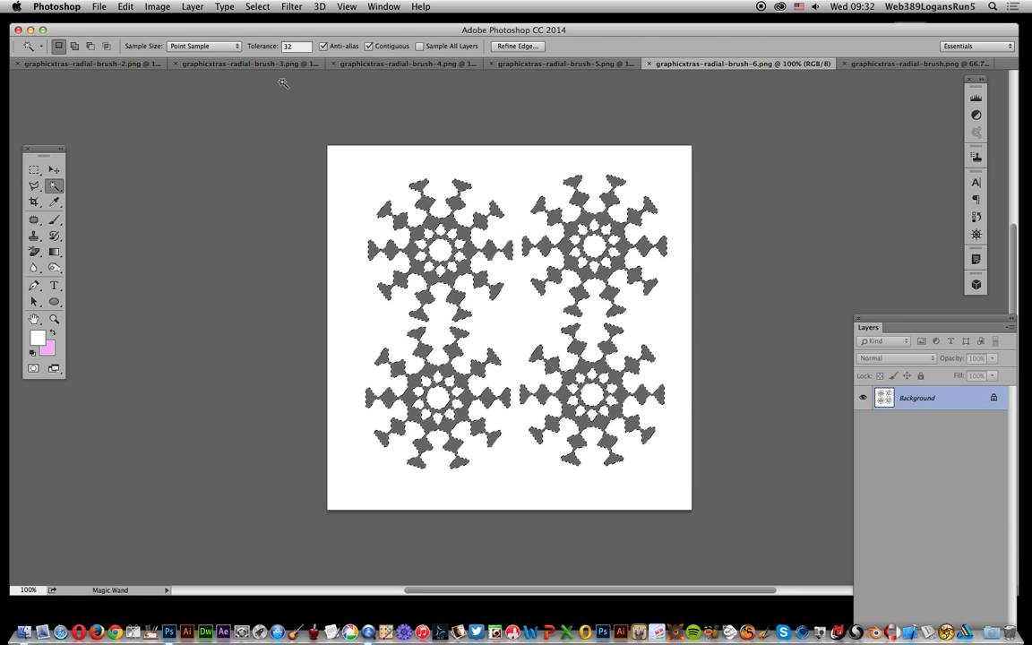
Copy the selected snowflakes onto a new layer and give it a Drop Shadow offset towards the lower left.
key("super+c")
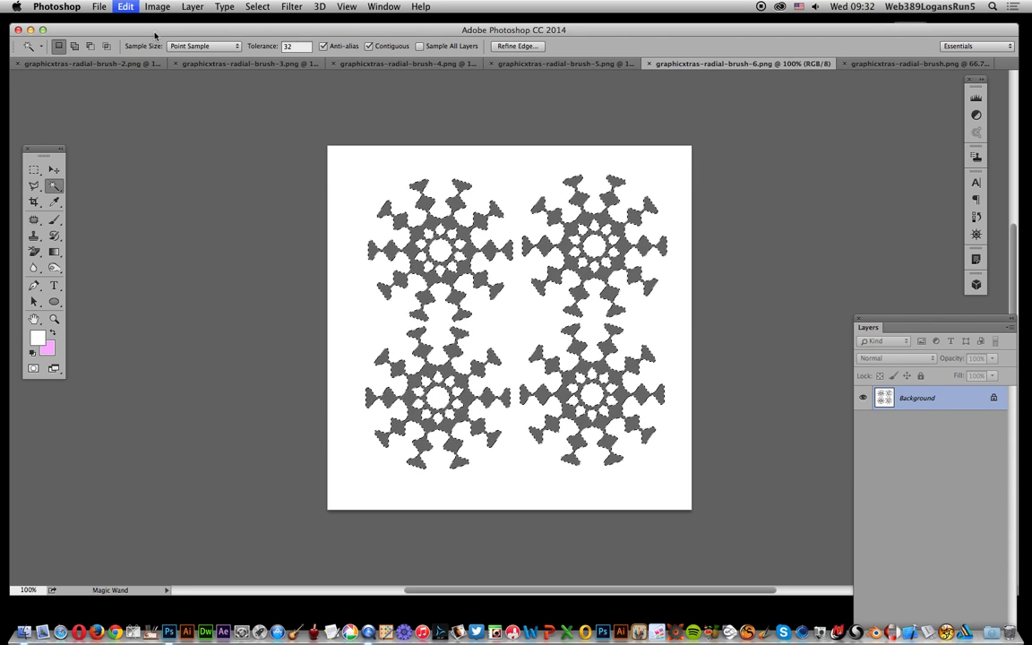
key("super+v")
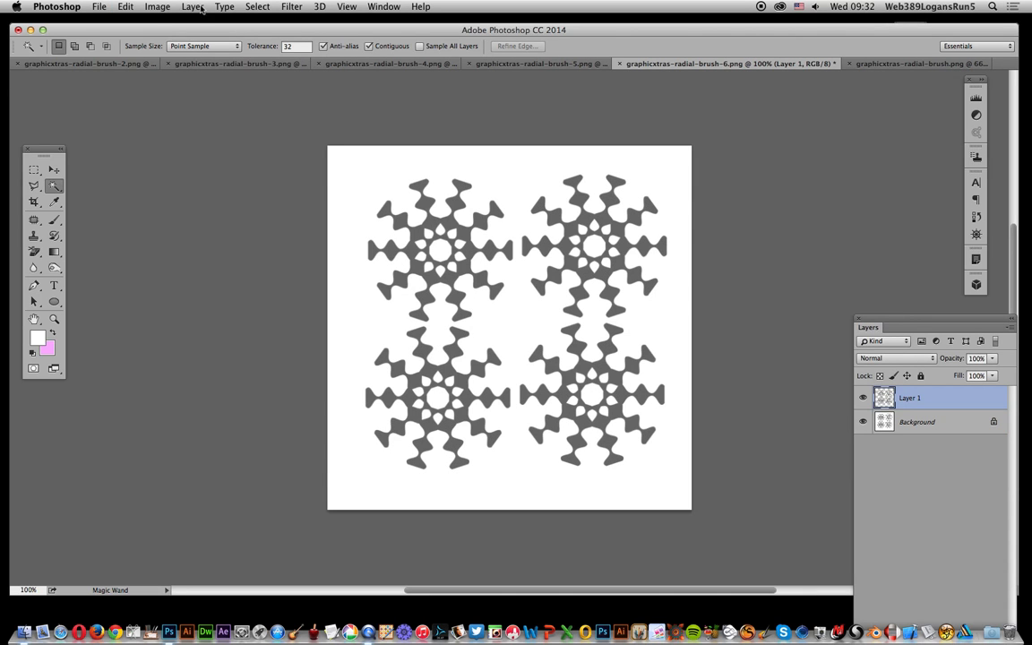
left_click(202, 7)
mouse_move(228, 93)
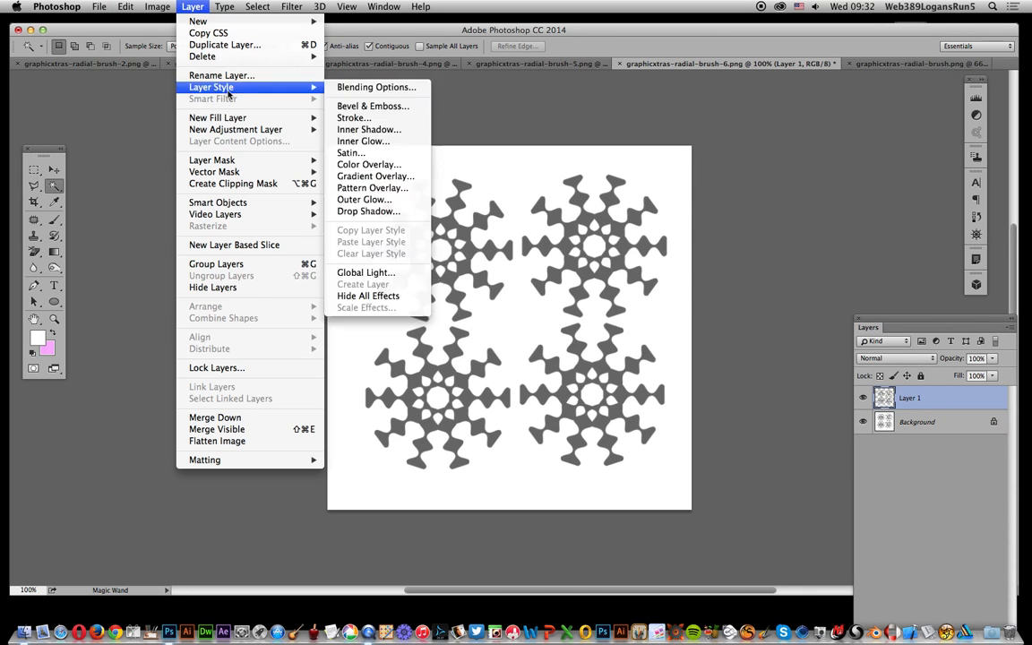
left_click(368, 212)
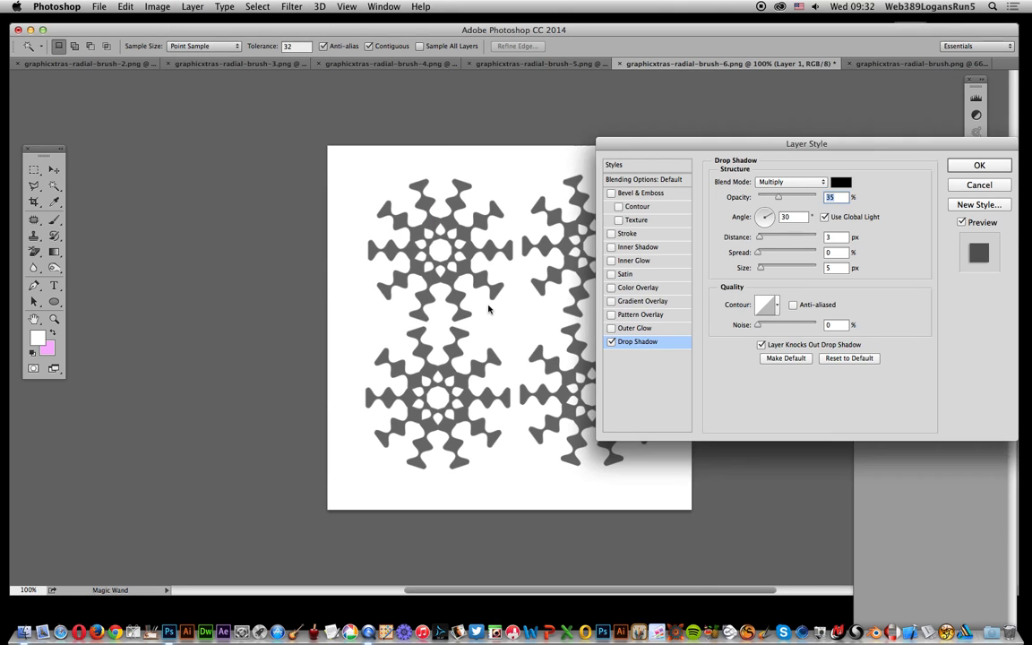
left_click_drag(492, 309, 484, 310)
left_click(976, 167)
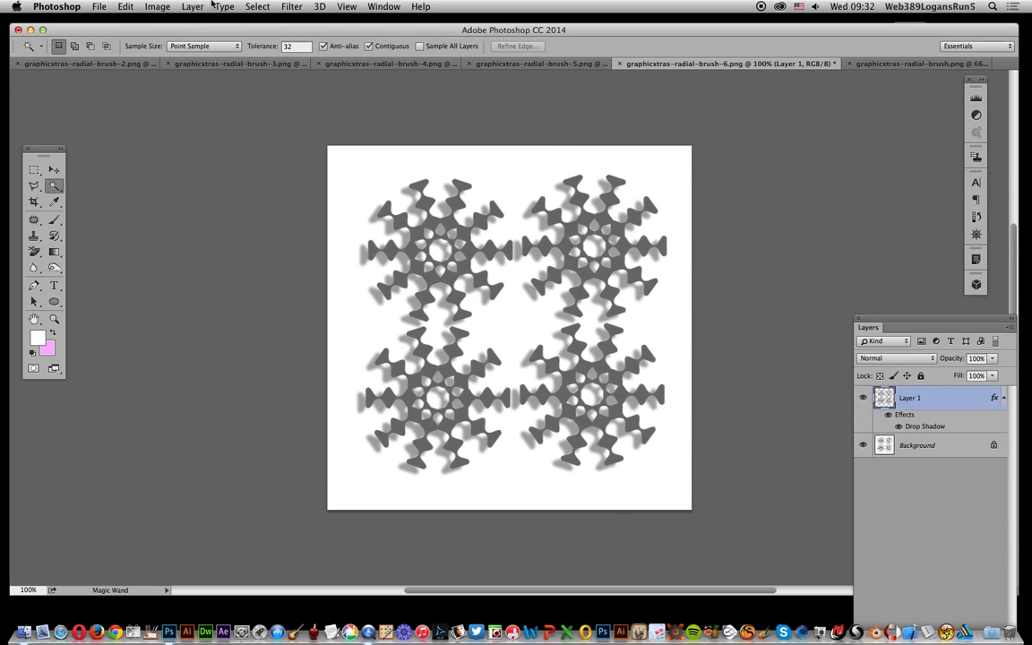
Flatten the image and define the shadowed snowflakes as a brush preset, keeping the name graphicxtras-radial-brush-6.png.
left_click(192, 6)
left_click(240, 440)
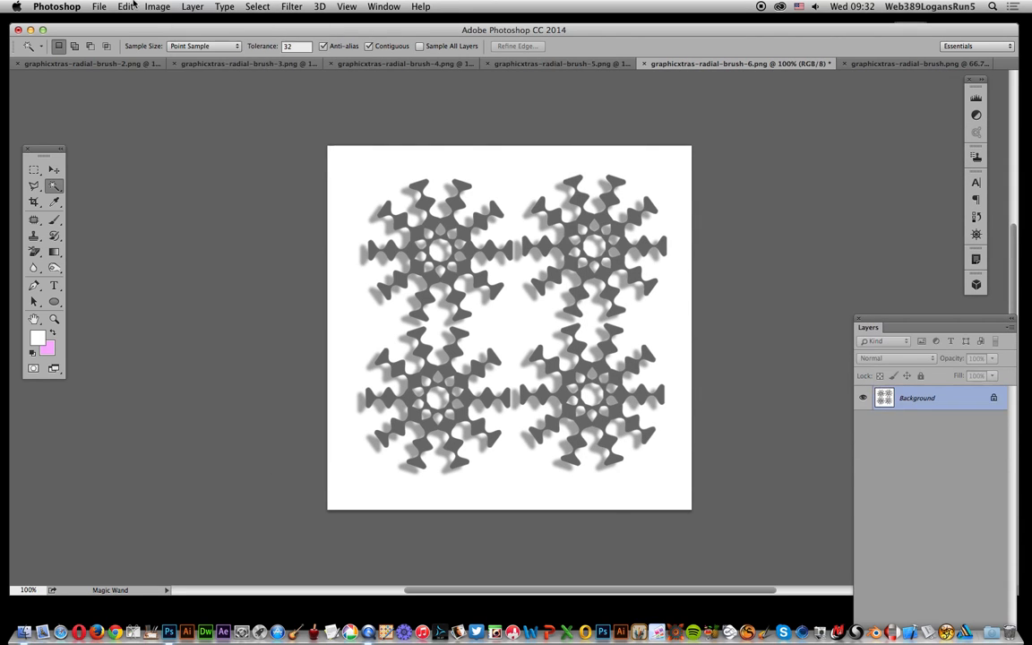
left_click(126, 7)
left_click(181, 312)
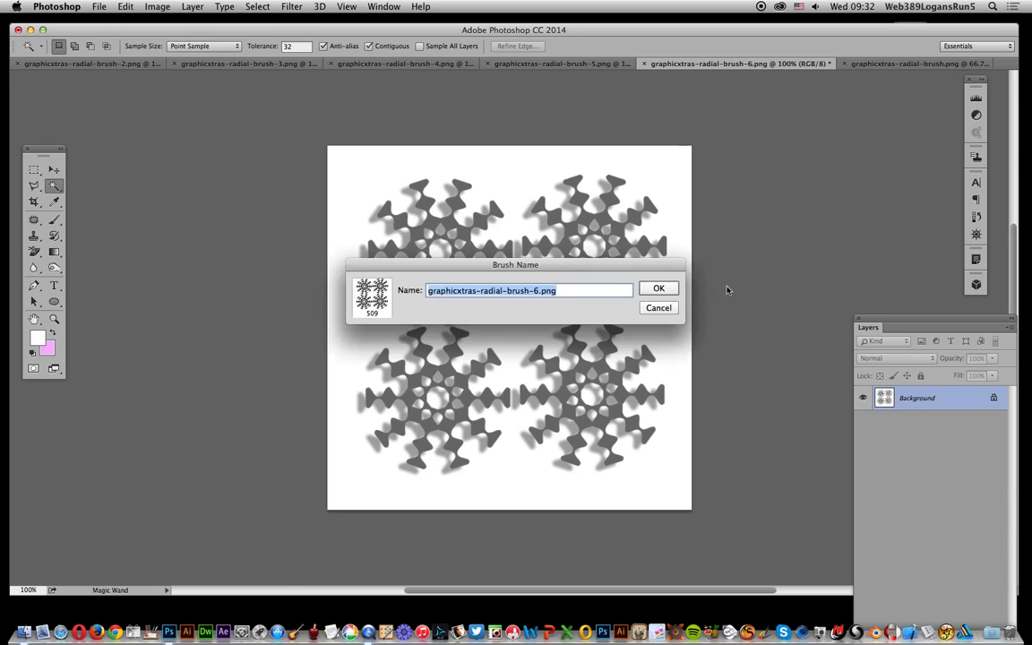
left_click(658, 288)
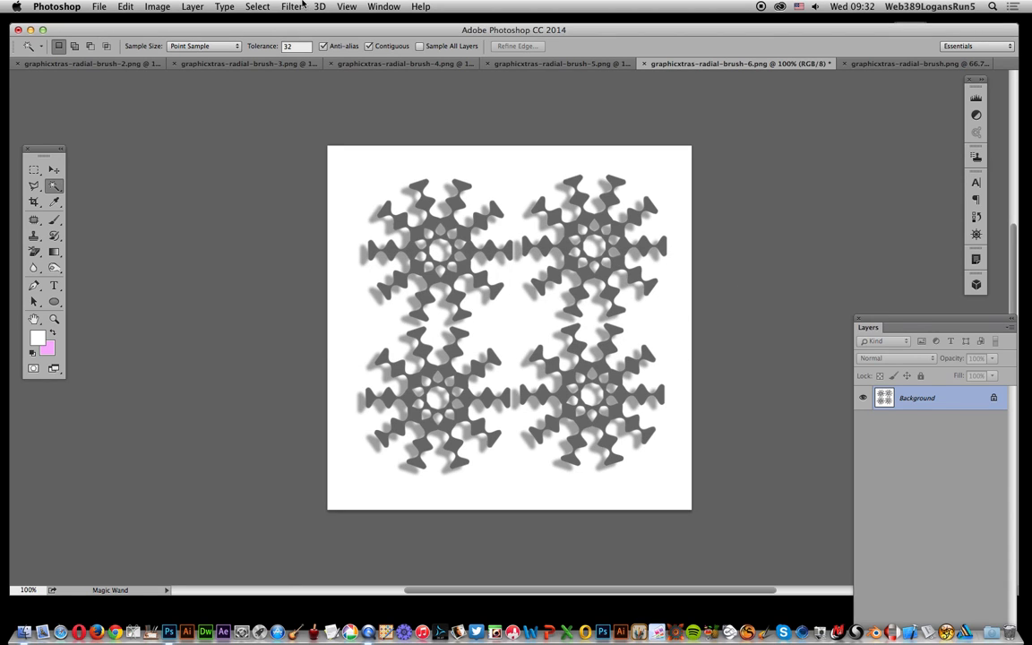
With the Brush tool, pick the custom 401 px half-radial preset and stamp it in white over the lower part of the snowflakes.
left_click(54, 221)
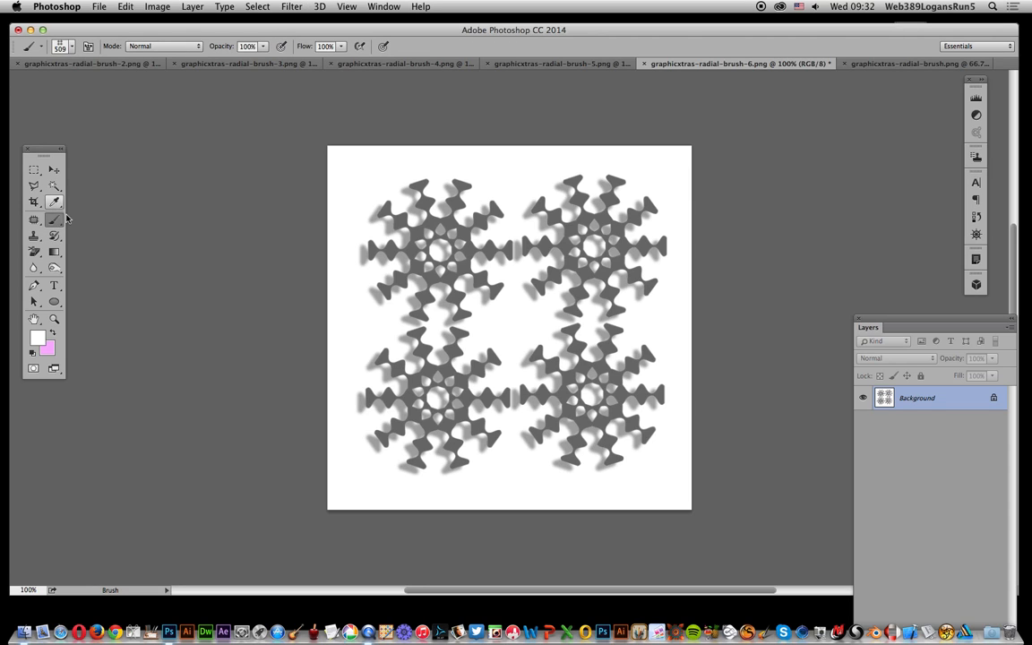
left_click(69, 48)
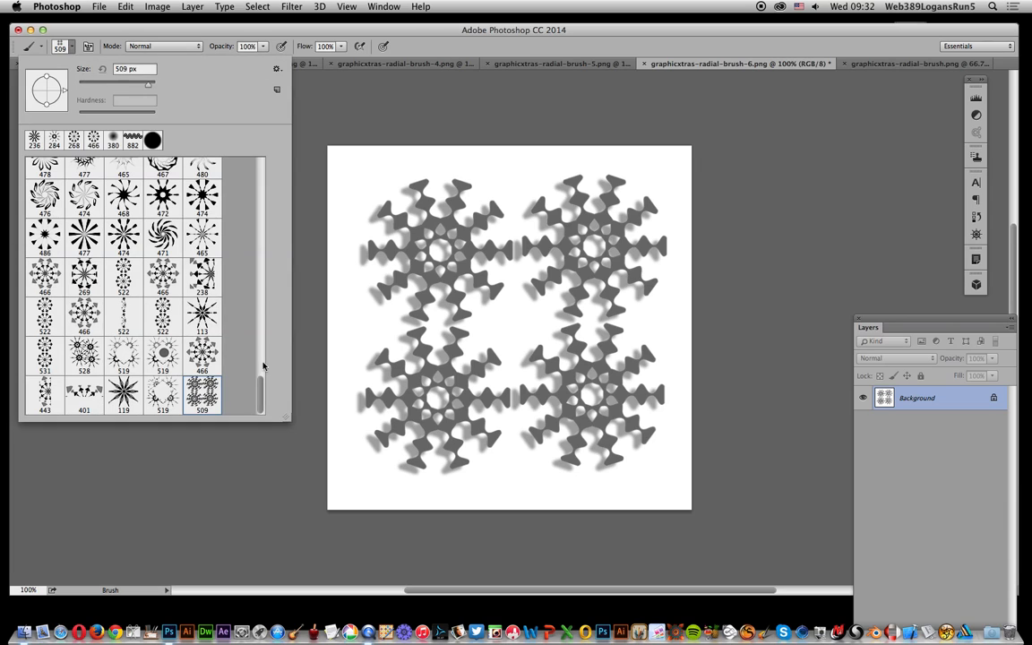
left_click(84, 393)
left_click(501, 467)
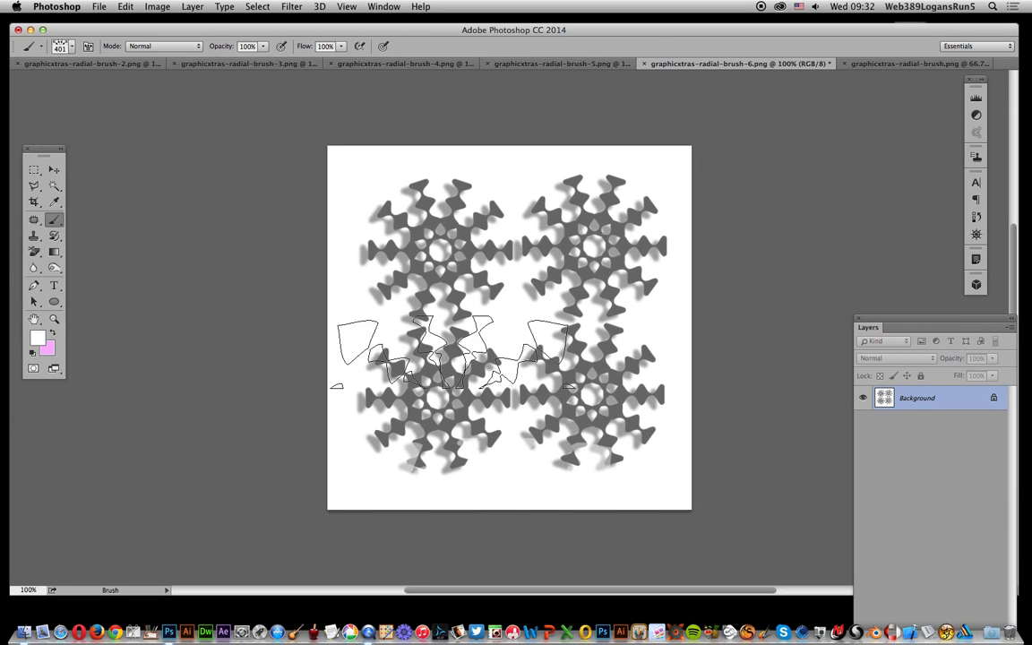
Set the foreground color to dark red for painting.
left_click(37, 338)
left_click(511, 249)
left_click(516, 162)
left_click(672, 114)
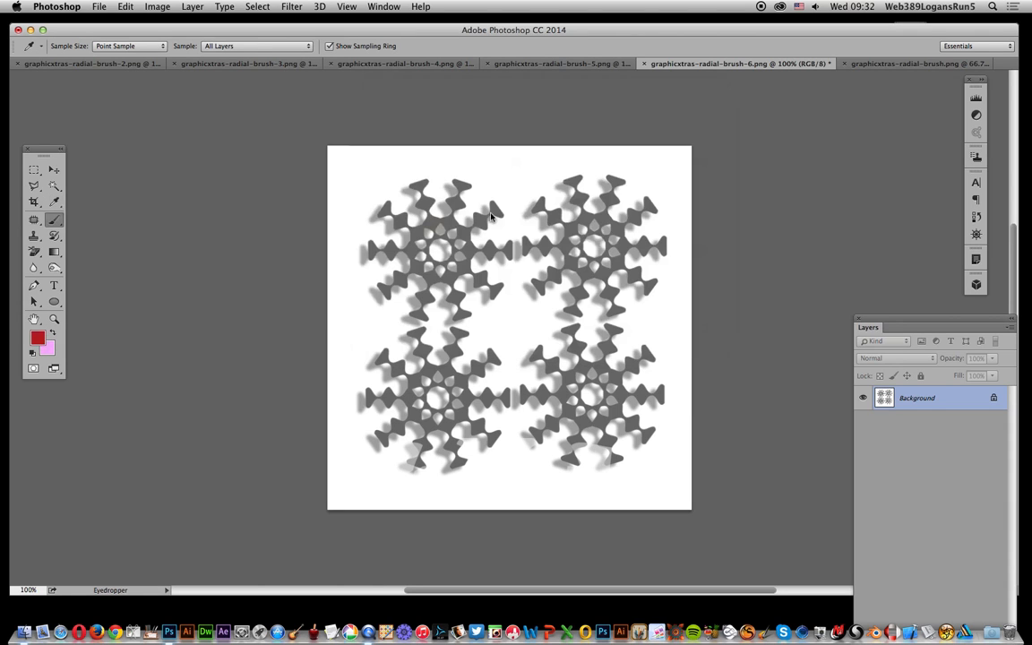